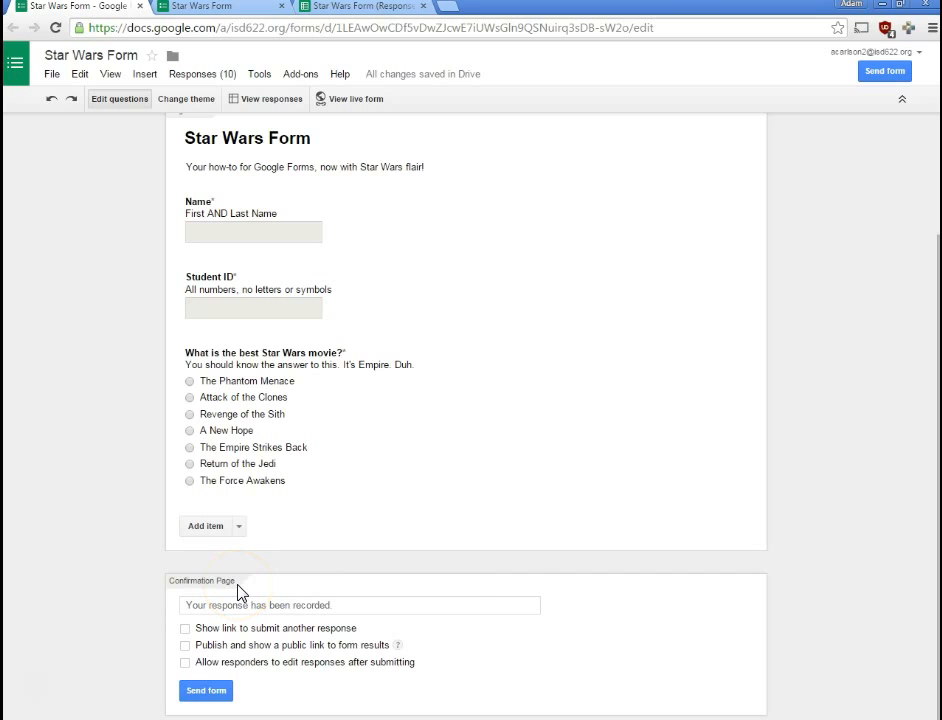
# - Add 'If you liked these Star Wars questions, you should check out this video:' plus the YouTube link to the confirmation message
pyautogui.click(366, 605)
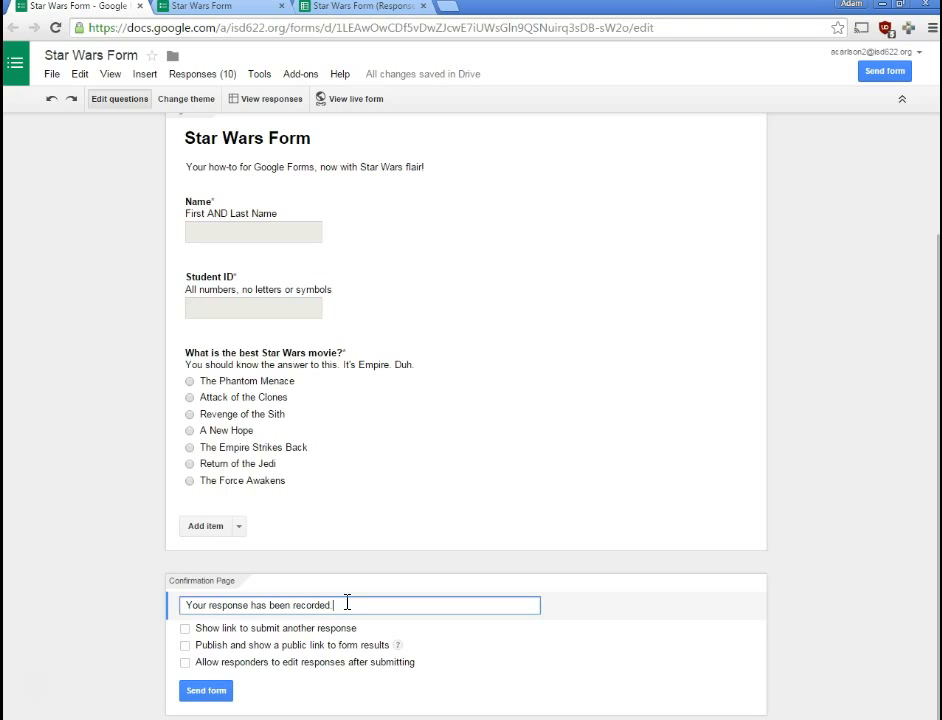
pyautogui.press('Return')
pyautogui.press('Return')
pyautogui.write('If you liked these Star Wars questions, you should check out this video:')
pyautogui.press('Return')
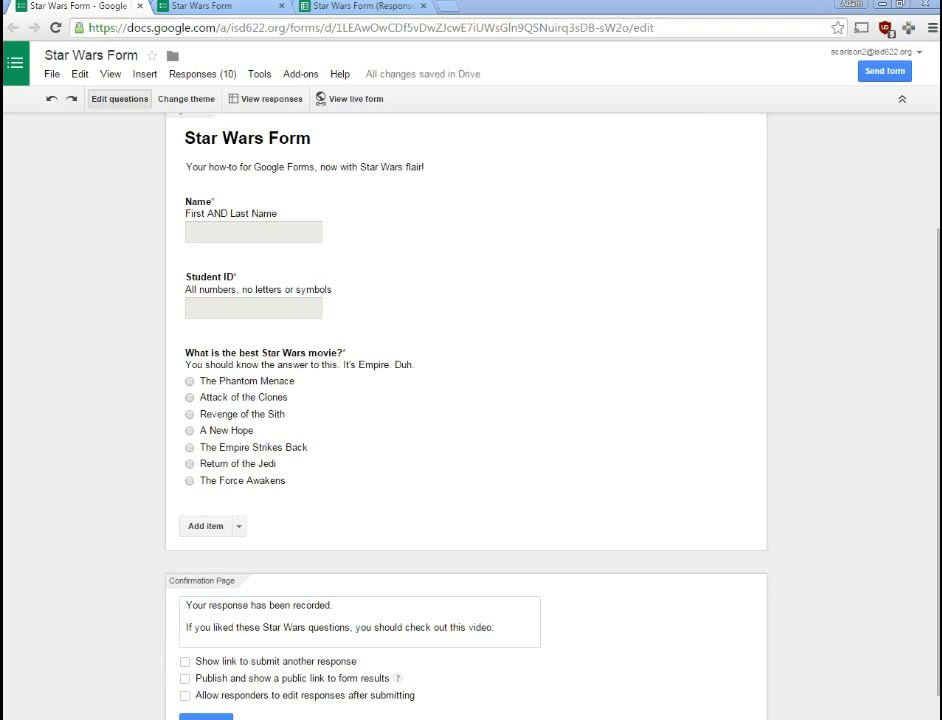
pyautogui.click(349, 641)
pyautogui.write('https://youtu.be/ngElkyQ6Rhs')
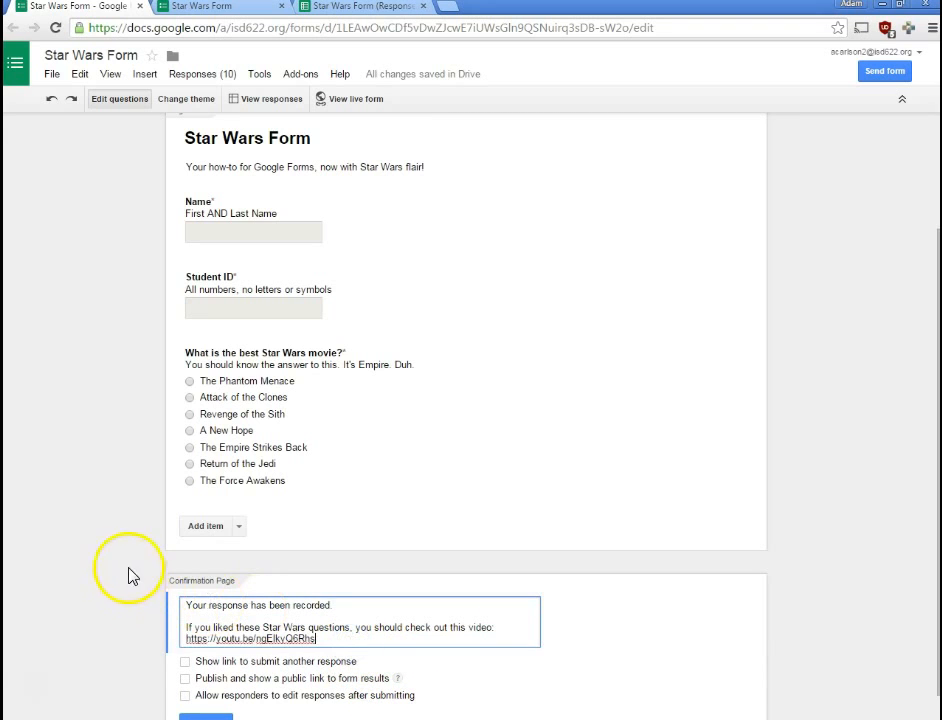
pyautogui.click(89, 550)
pyautogui.scroll(-1, 89, 550)
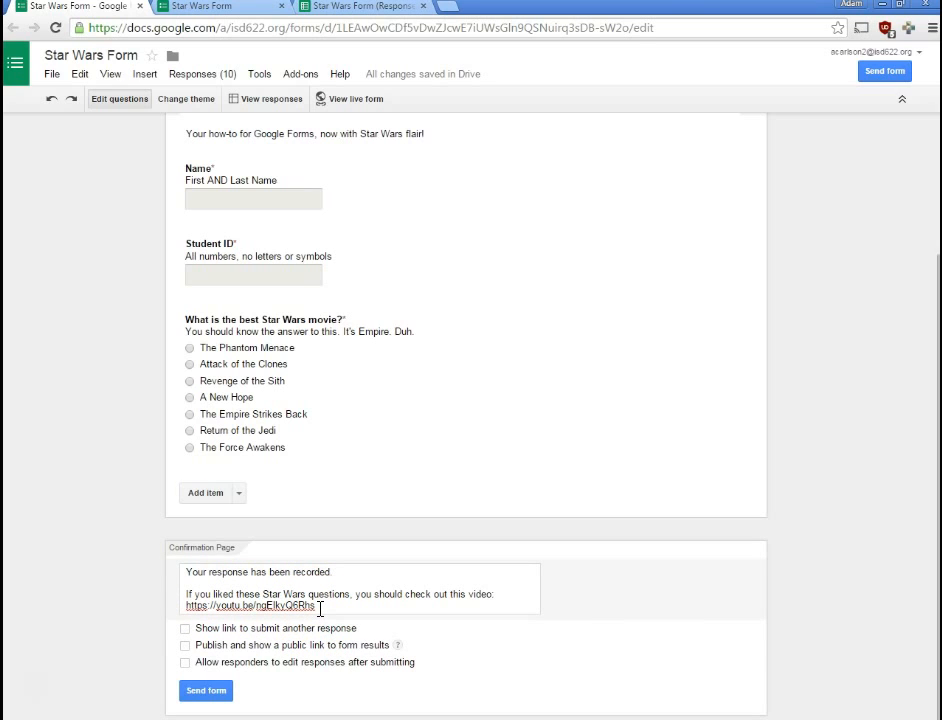
# - Submit a test response on the live form with a name, student ID and The Empire Strikes Back
pyautogui.click(313, 604)
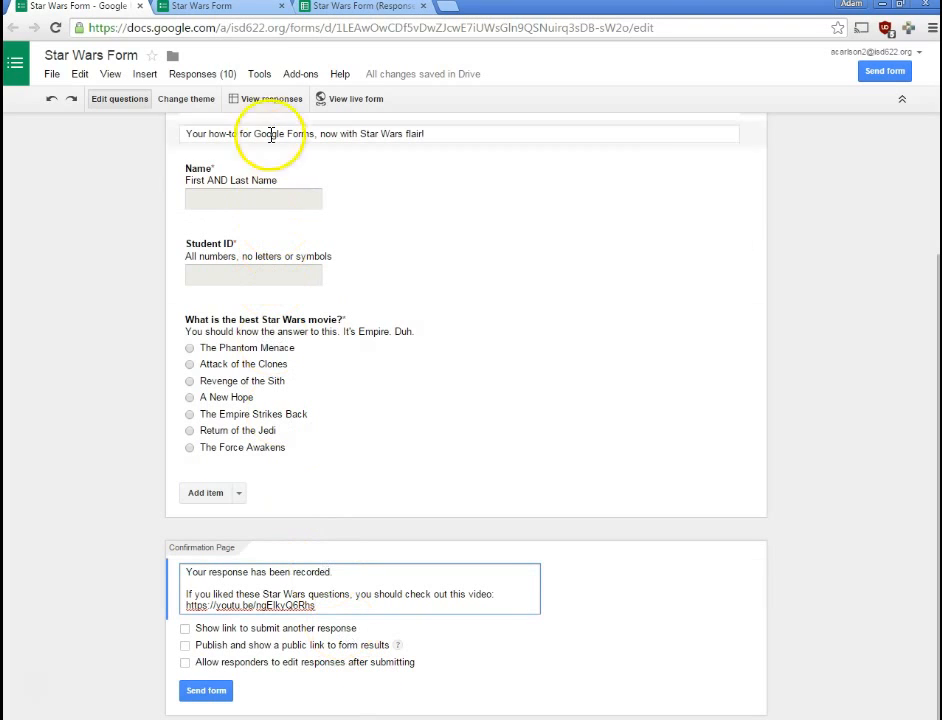
pyautogui.click(231, 16)
pyautogui.click(299, 253)
pyautogui.press('Tab')
pyautogui.write('123456')
pyautogui.click(248, 456)
pyautogui.click(280, 557)
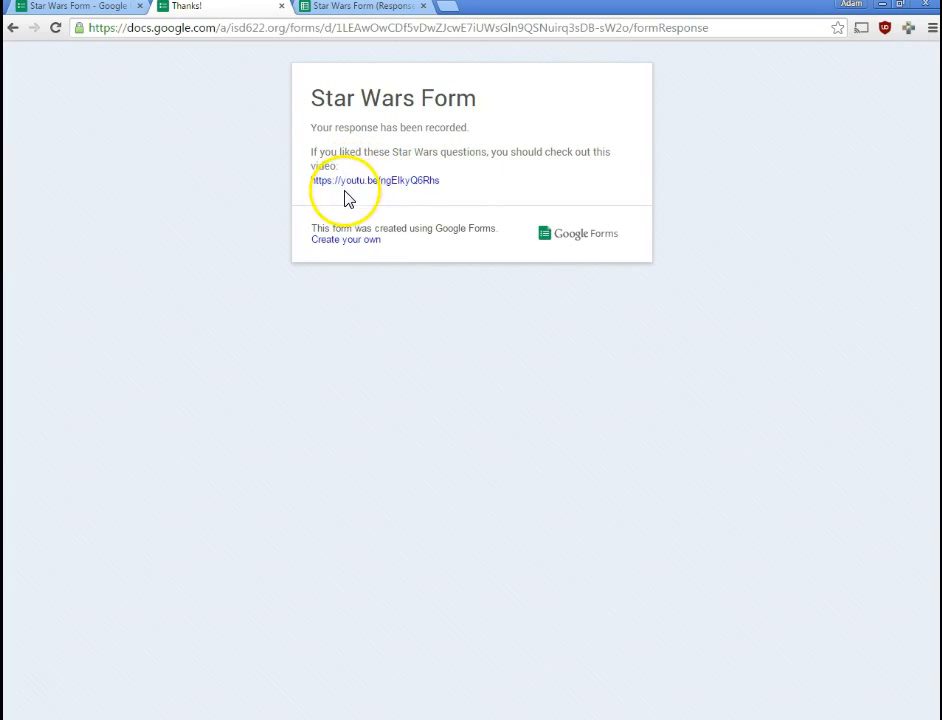
# - Open the thank-you page's video link, pause the Star Wars teaser and return to the editor
pyautogui.click(414, 182)
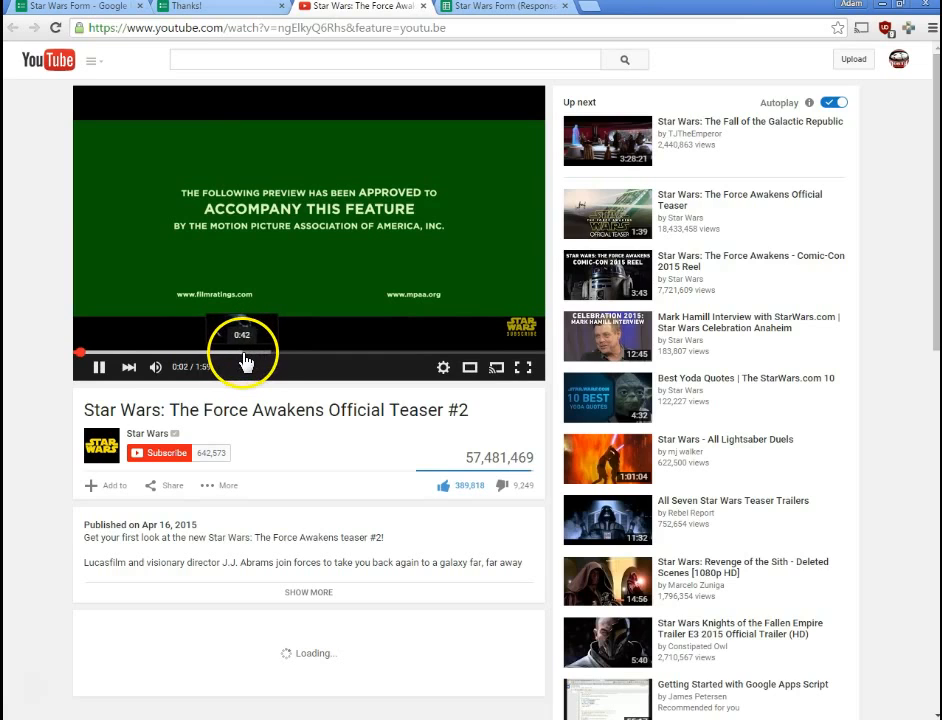
pyautogui.click(96, 369)
pyautogui.click(69, 8)
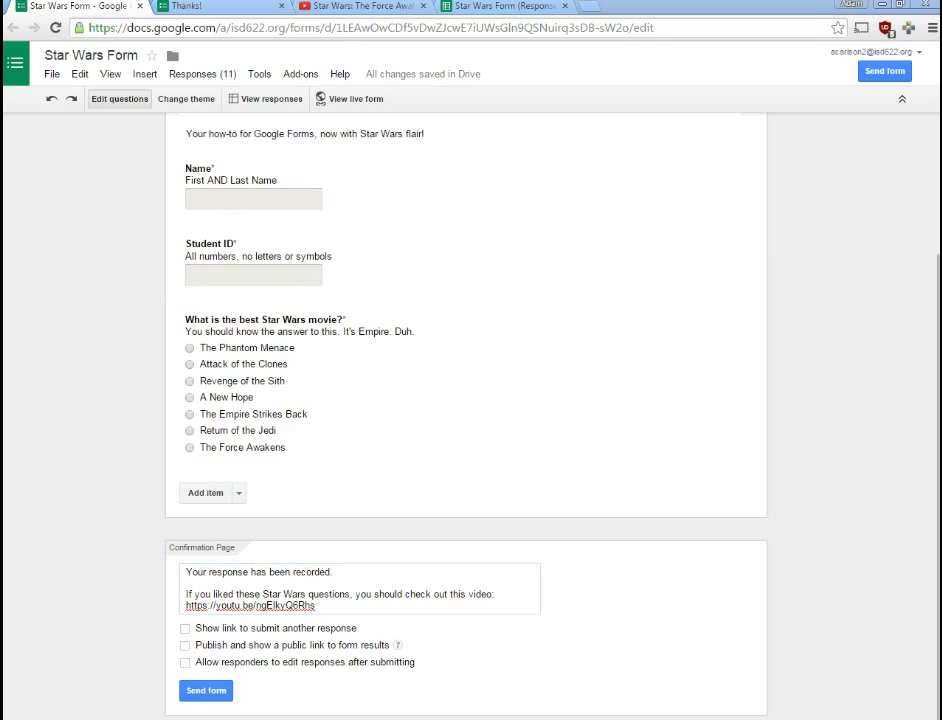
# - Enable 'Show link to submit another response' and try it from the reloaded thank-you page
pyautogui.click(93, 578)
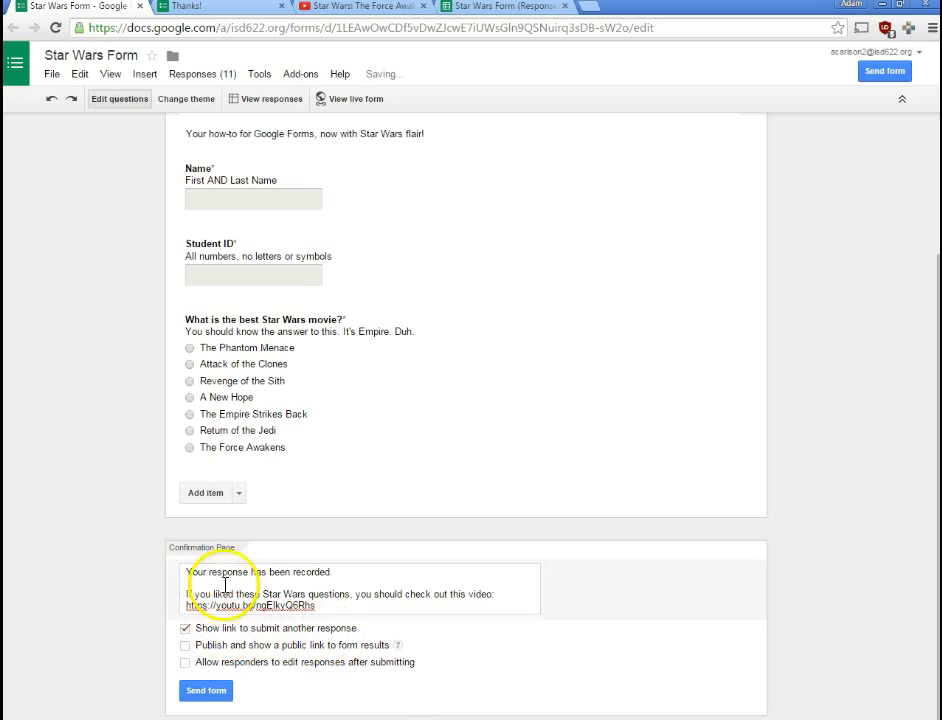
pyautogui.click(228, 12)
pyautogui.click(55, 27)
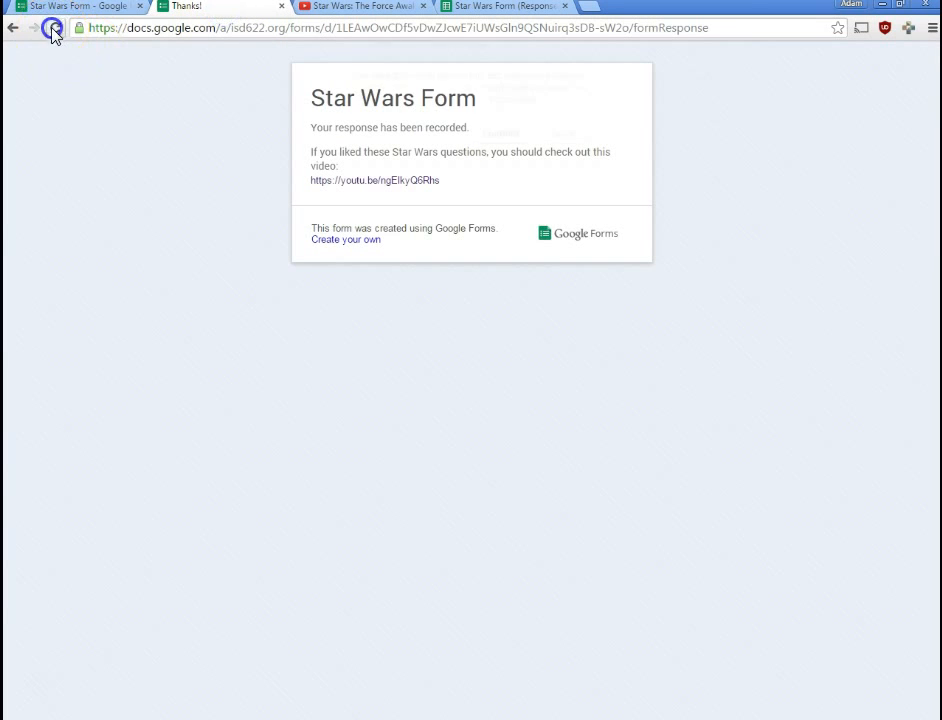
pyautogui.click(342, 225)
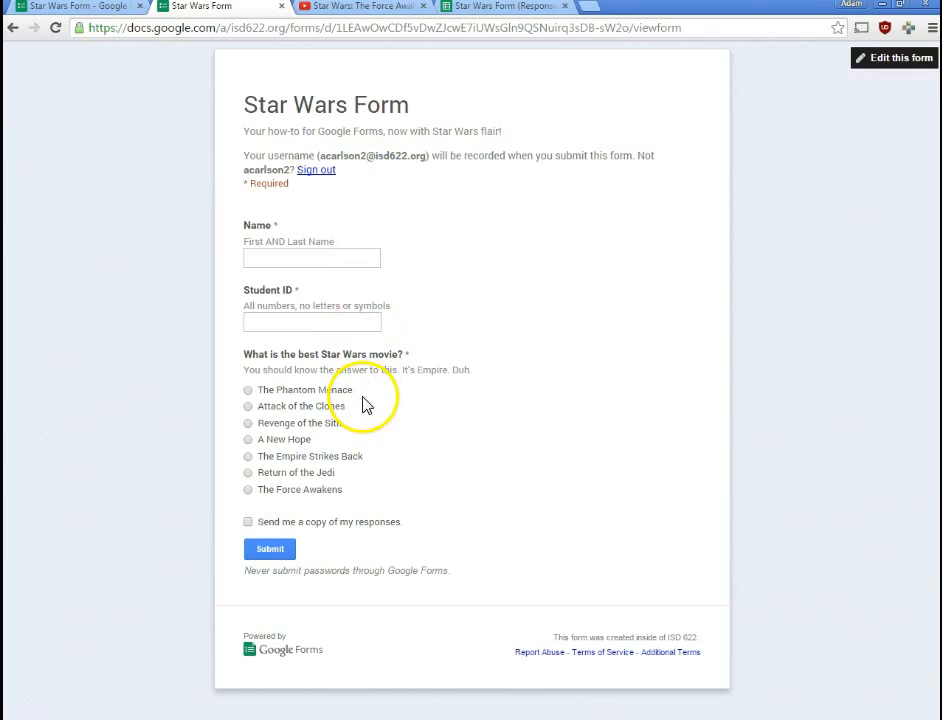
# - Turn the 'Show link to submit another response' option back off in the editor
pyautogui.click(97, 14)
pyautogui.click(226, 630)
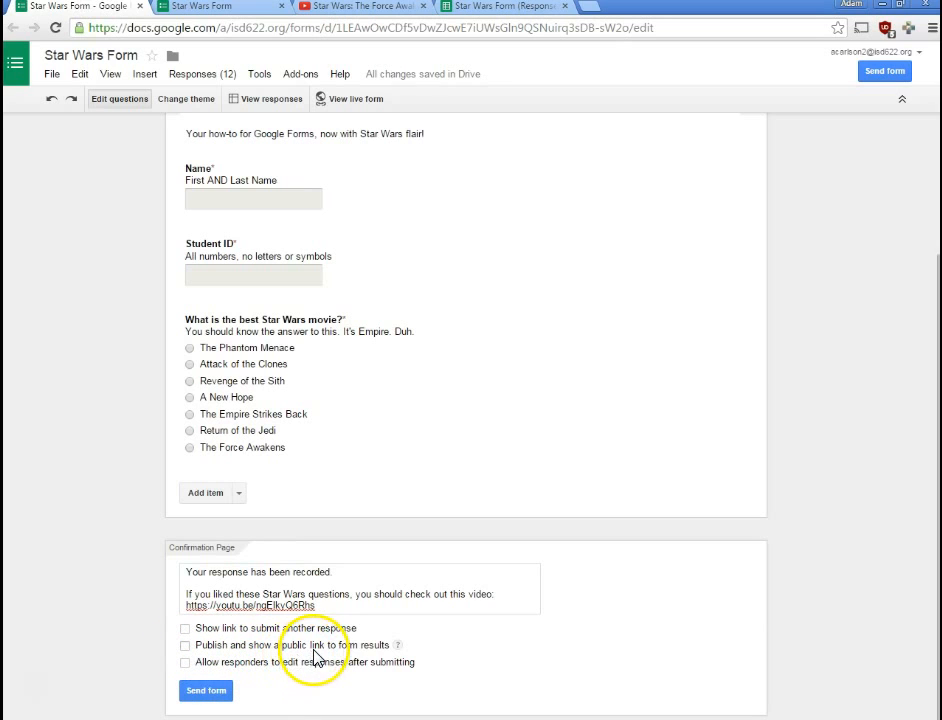
pyautogui.moveTo(398, 651)
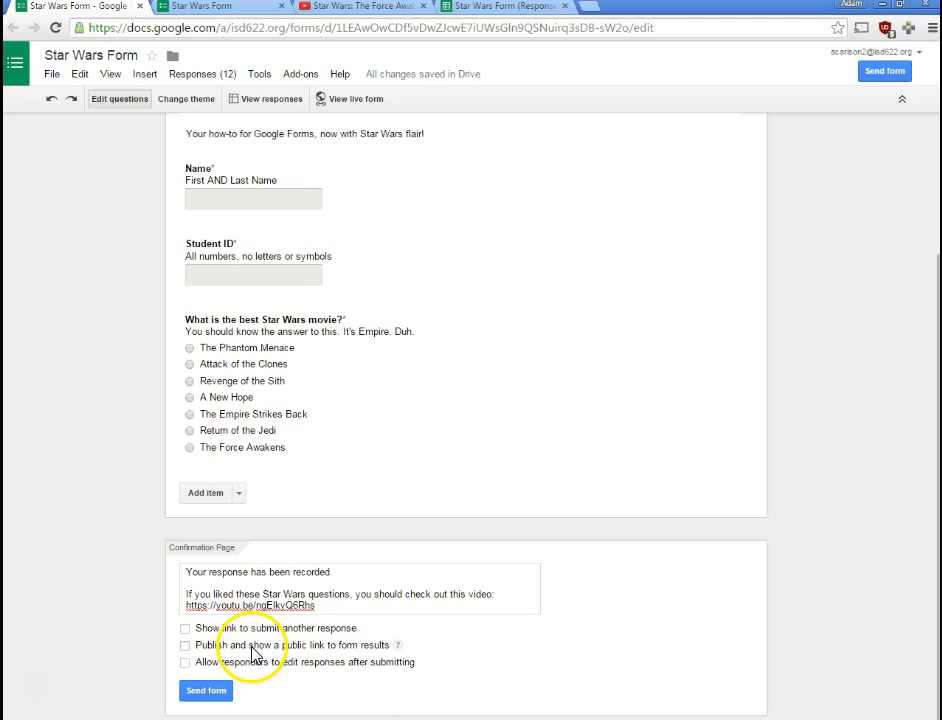
pyautogui.click(200, 8)
# - Reload the live form, submit another Empire Strikes Back response, and view the 13-response summary
pyautogui.click(56, 28)
pyautogui.click(270, 255)
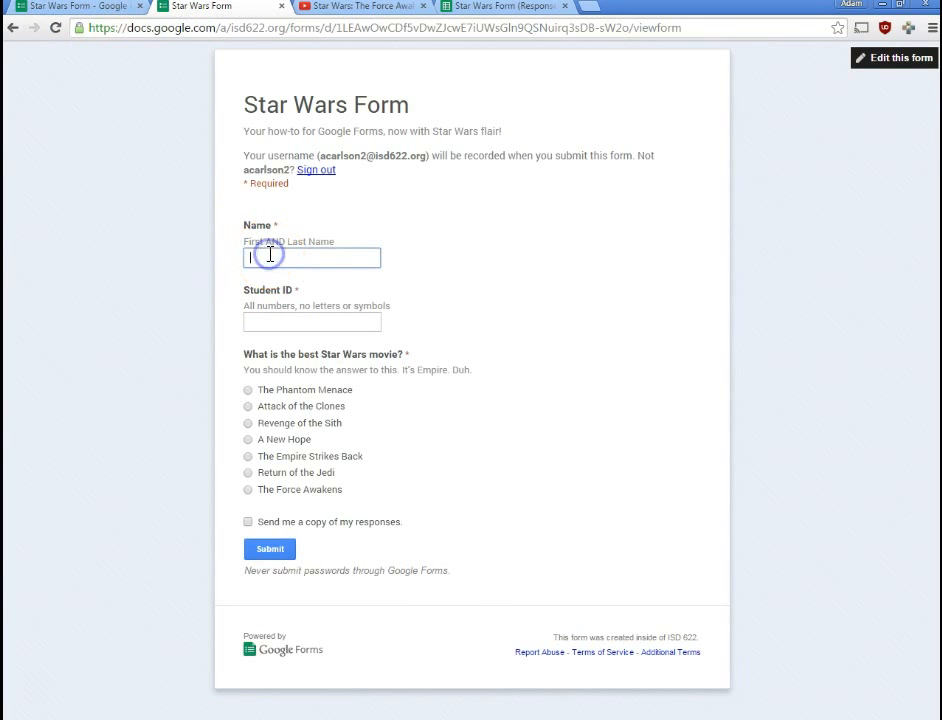
pyautogui.press('Tab')
pyautogui.write('123456')
pyautogui.click(294, 455)
pyautogui.click(270, 549)
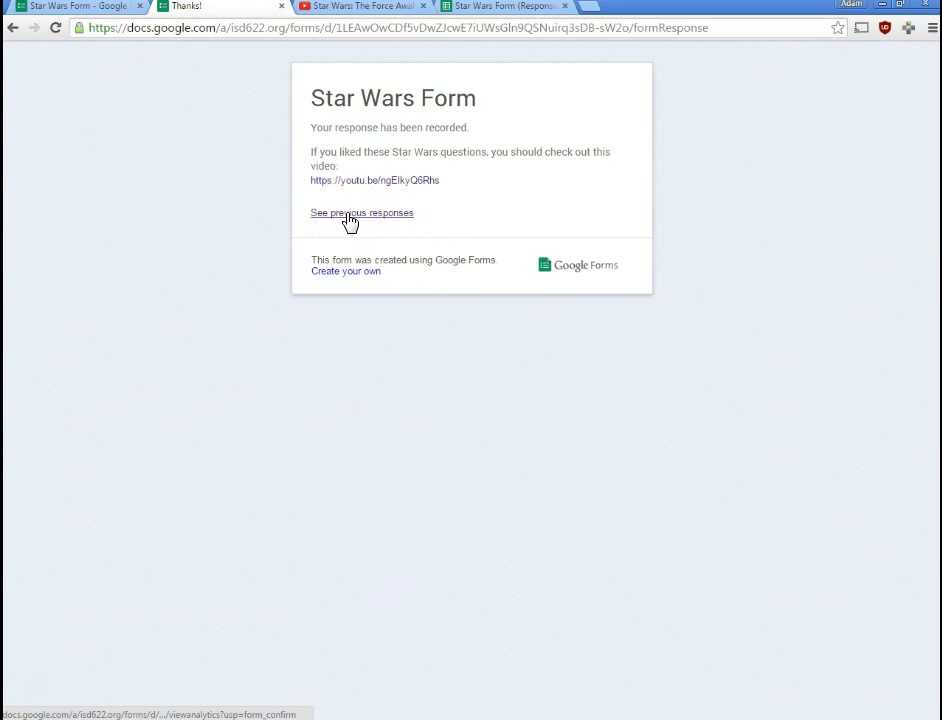
pyautogui.click(349, 220)
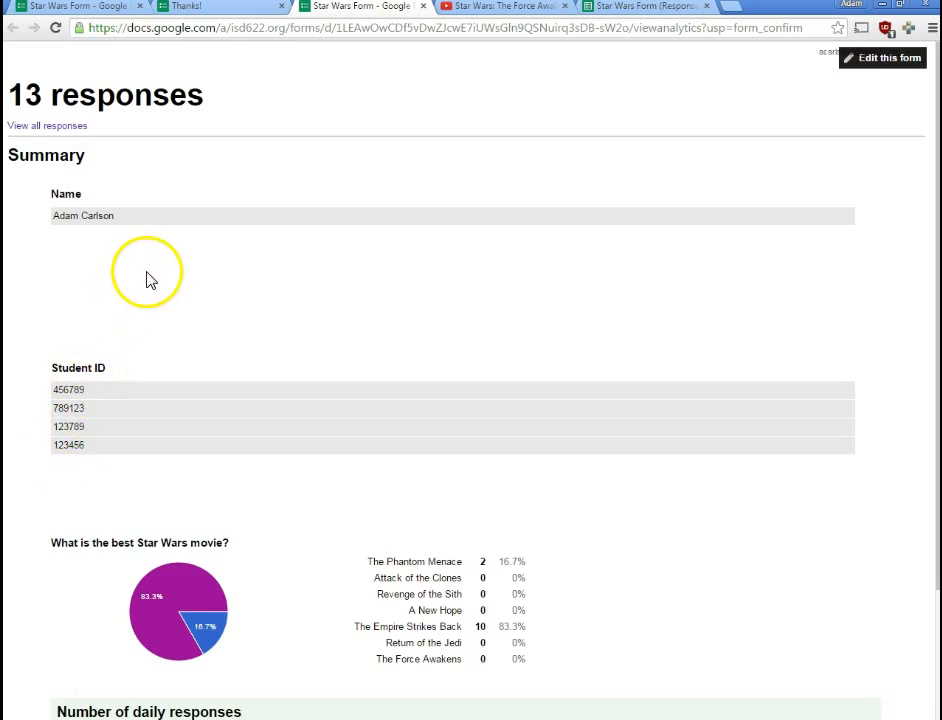
pyautogui.scroll(-2, 147, 280)
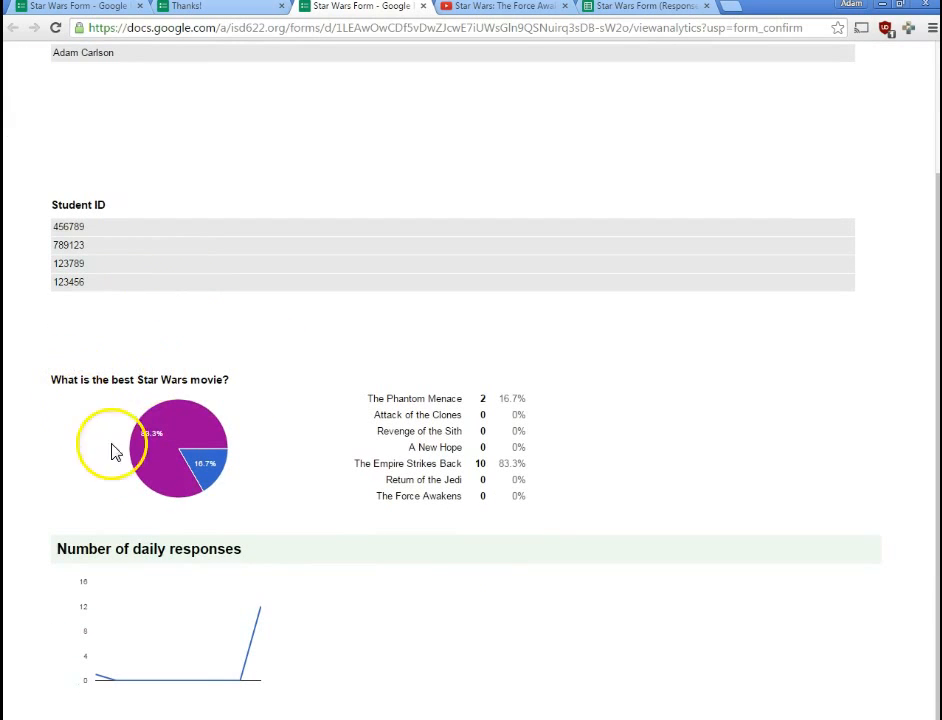
pyautogui.moveTo(153, 473)
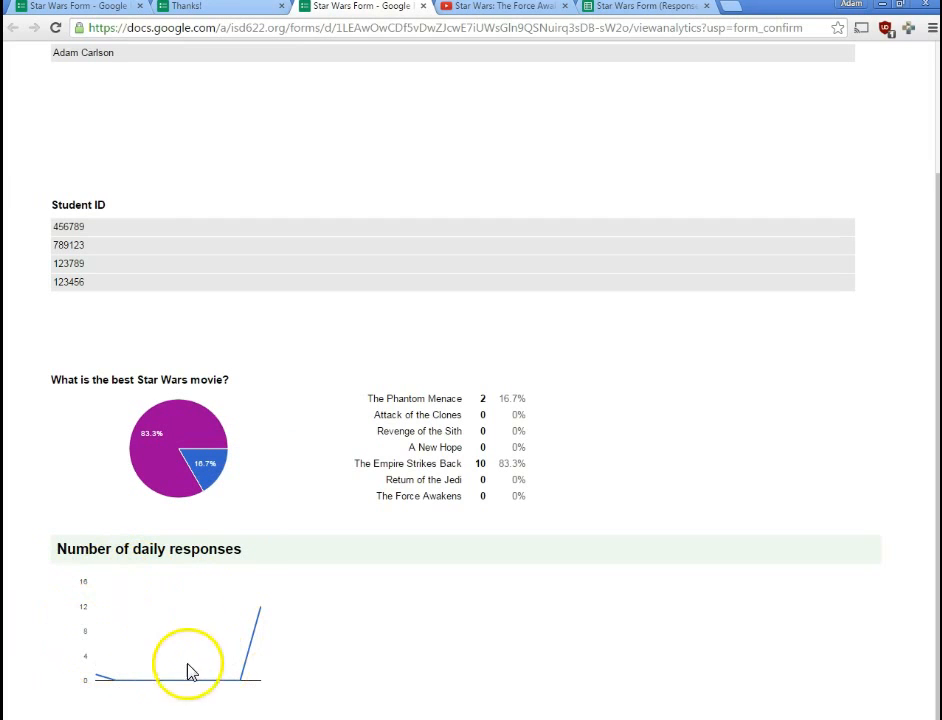
pyautogui.scroll(3, 260, 646)
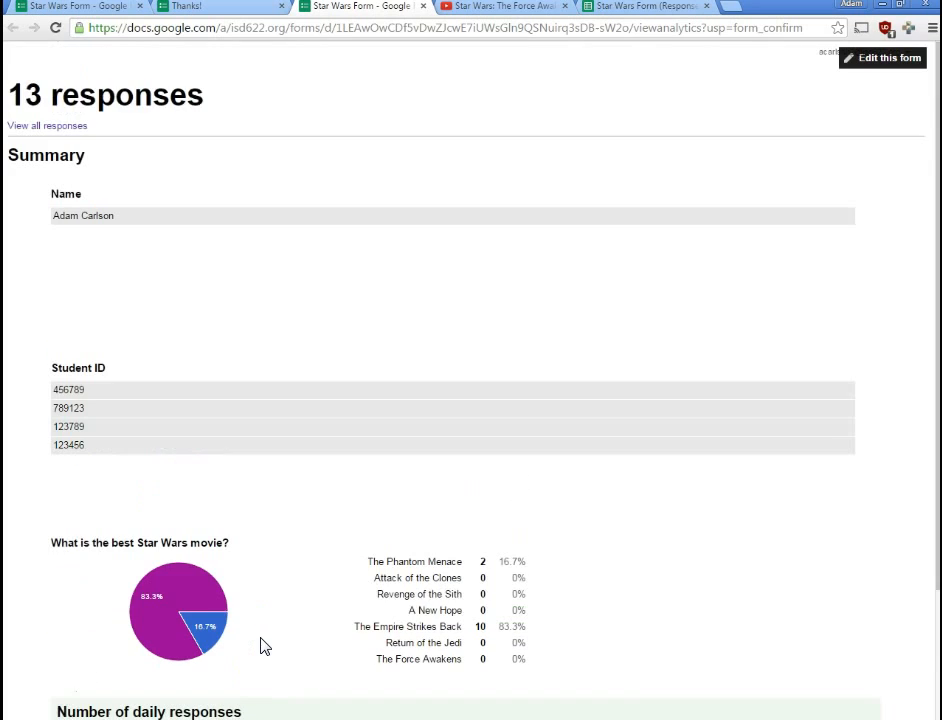
# - Uncheck 'Publish and show a public link to form results' and bring up the Send form options
pyautogui.click(88, 6)
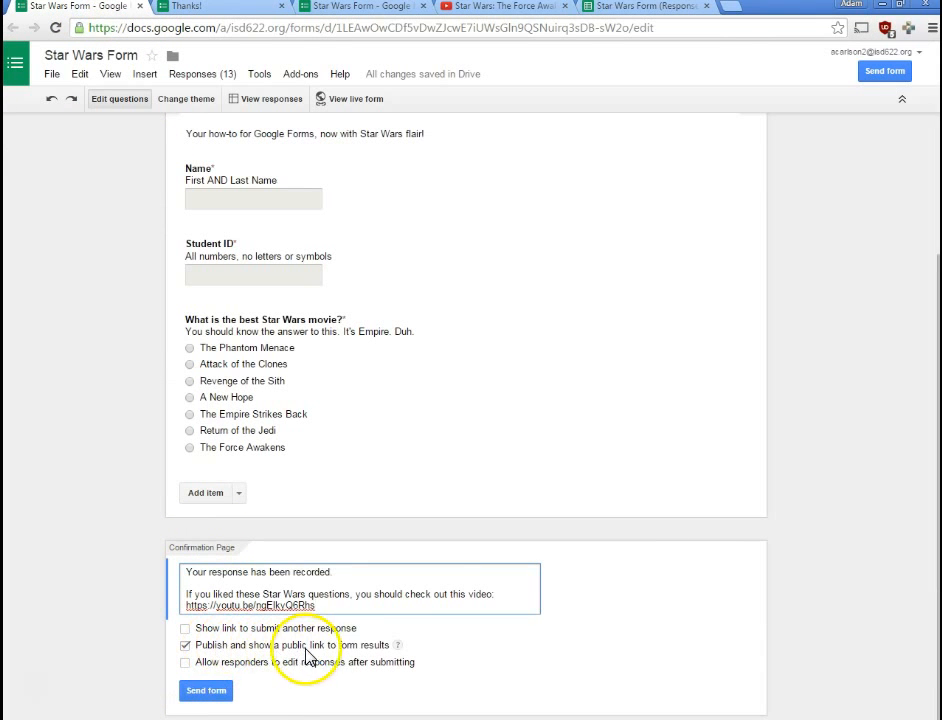
pyautogui.click(248, 646)
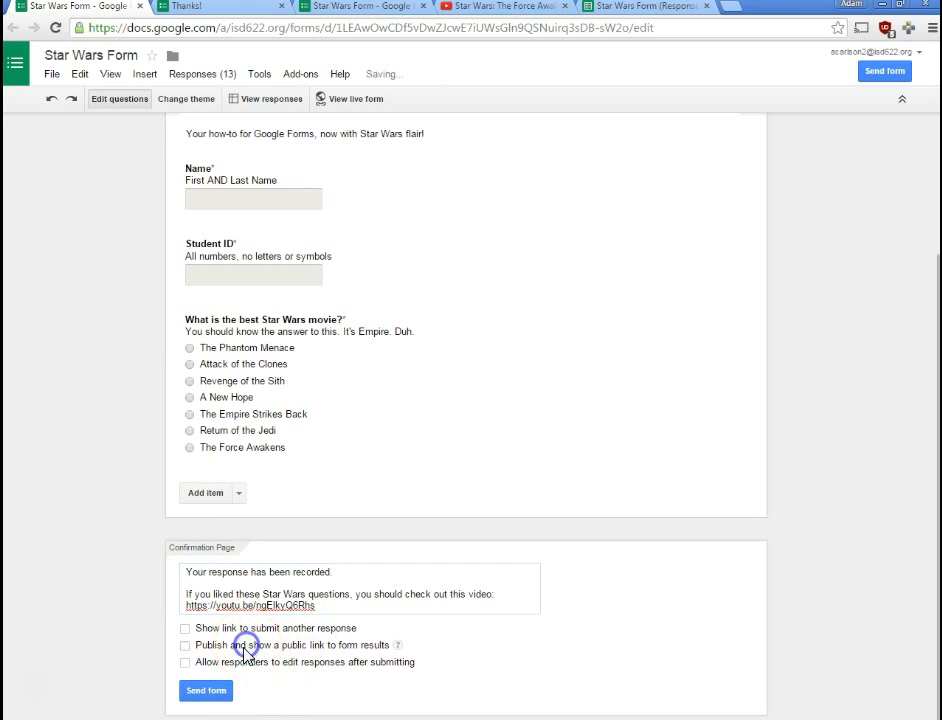
pyautogui.click(212, 695)
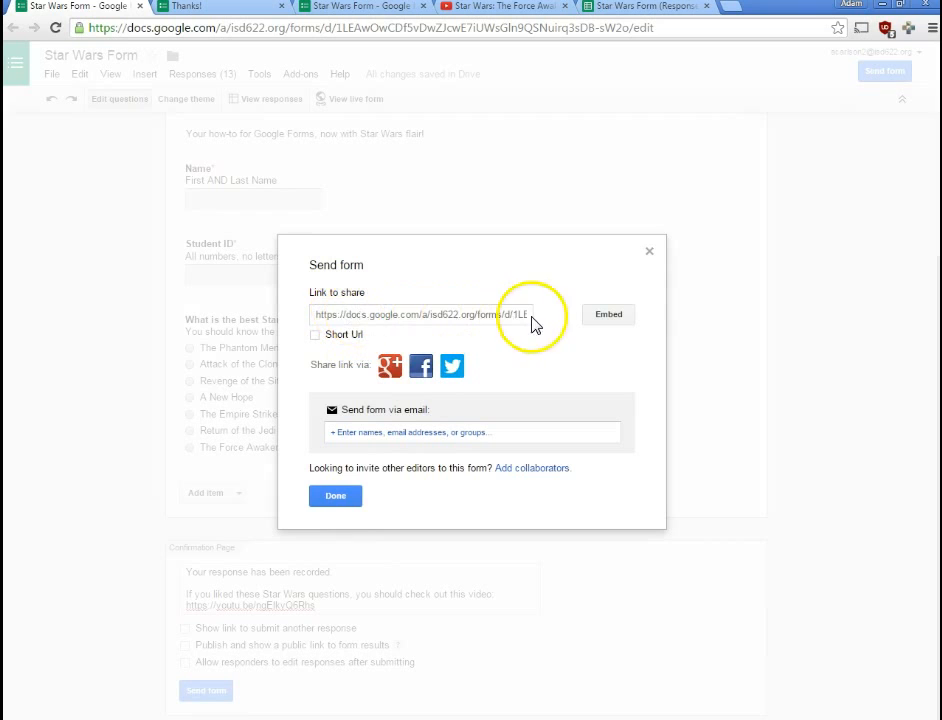
# - Preview the live form's web address in its own tab, then close that tab
pyautogui.click(651, 252)
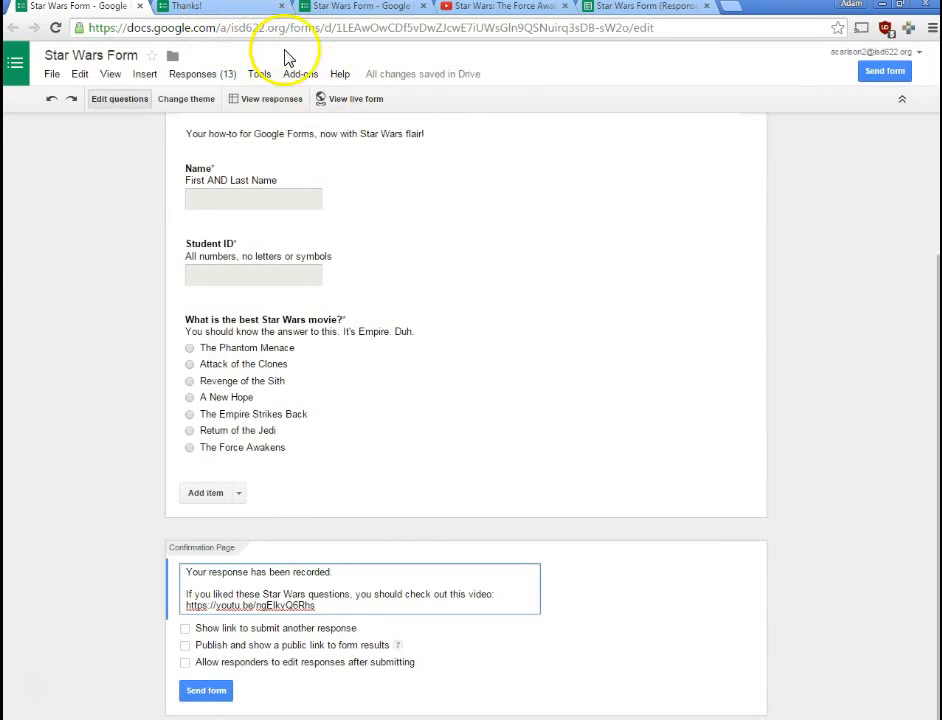
pyautogui.click(338, 99)
pyautogui.click(253, 30)
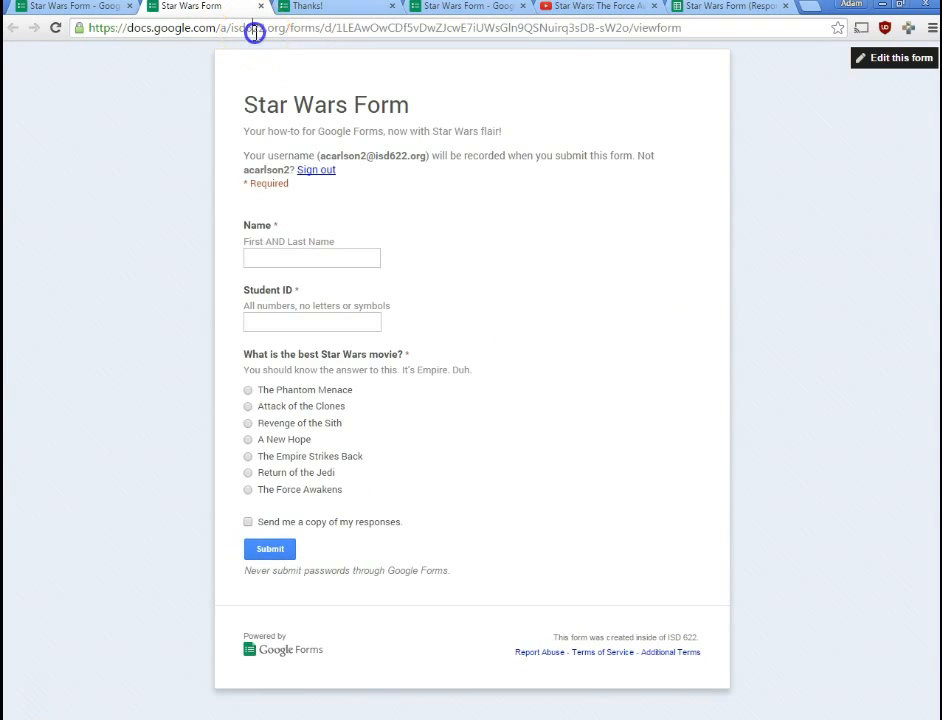
pyautogui.middleClick(233, 12)
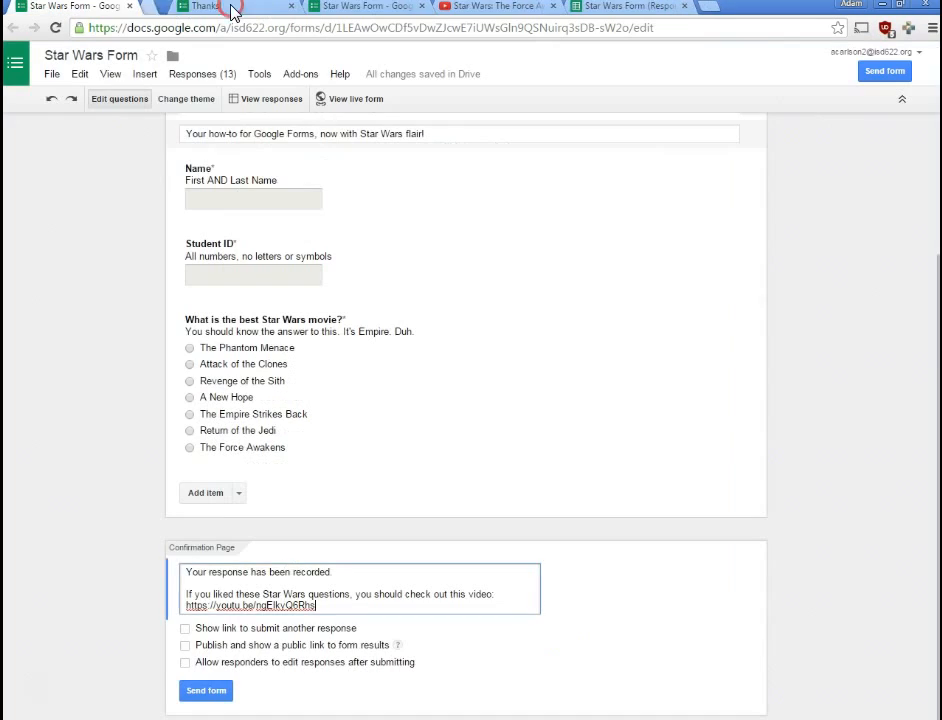
# - Switch the form's share link to a shortened goo.gl URL and copy it
pyautogui.click(207, 690)
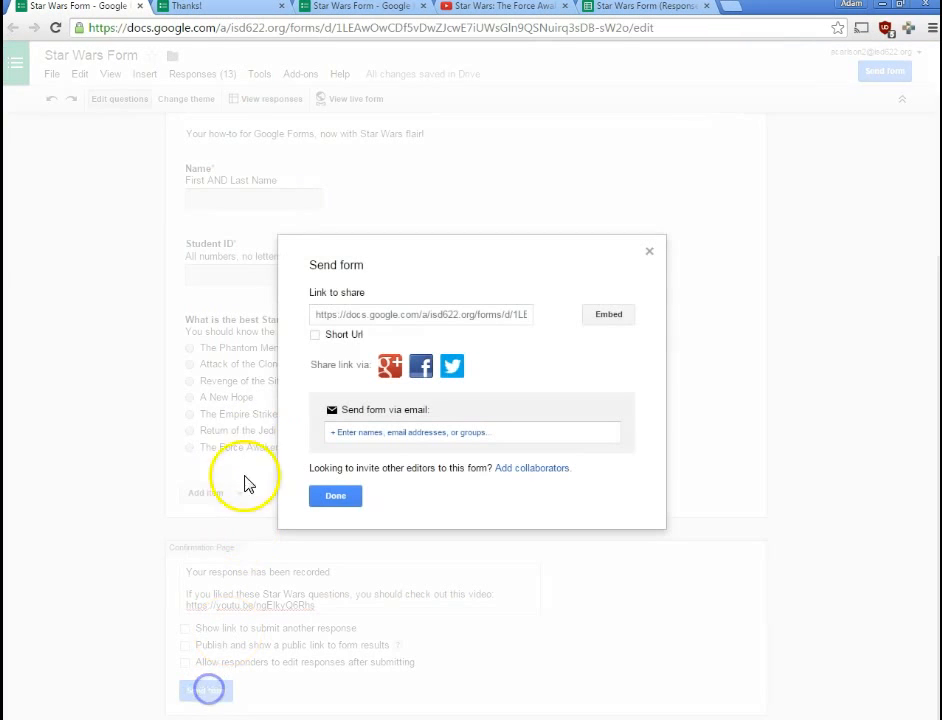
pyautogui.click(343, 315)
pyautogui.click(558, 352)
pyautogui.click(335, 338)
pyautogui.click(475, 318)
pyautogui.moveTo(490, 318); pyautogui.dragTo(324, 308)
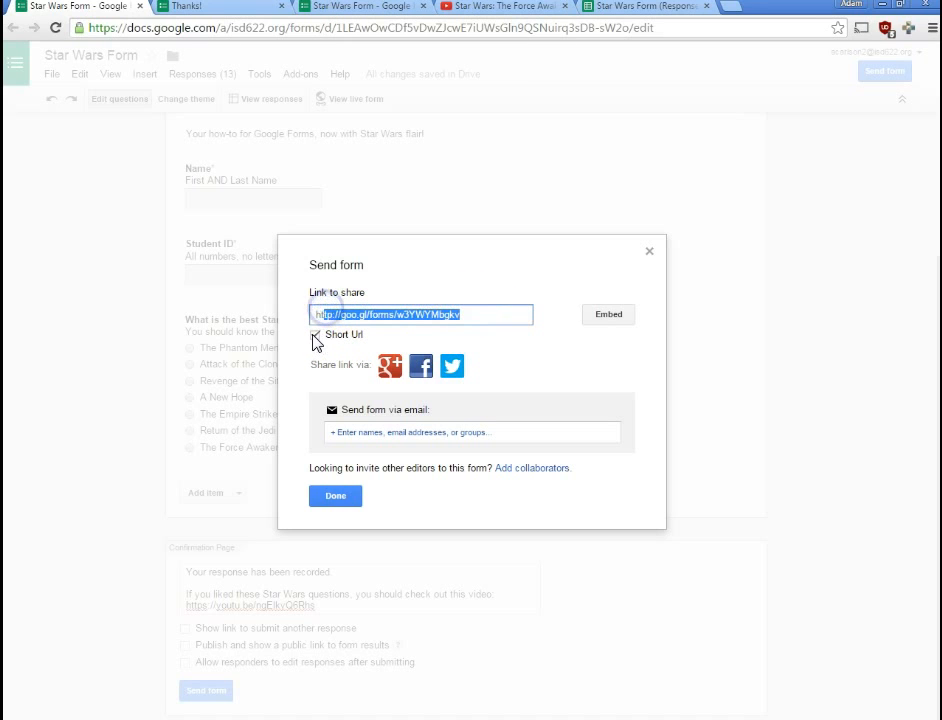
pyautogui.click(452, 317)
pyautogui.hotkey('ctrl', 'a')
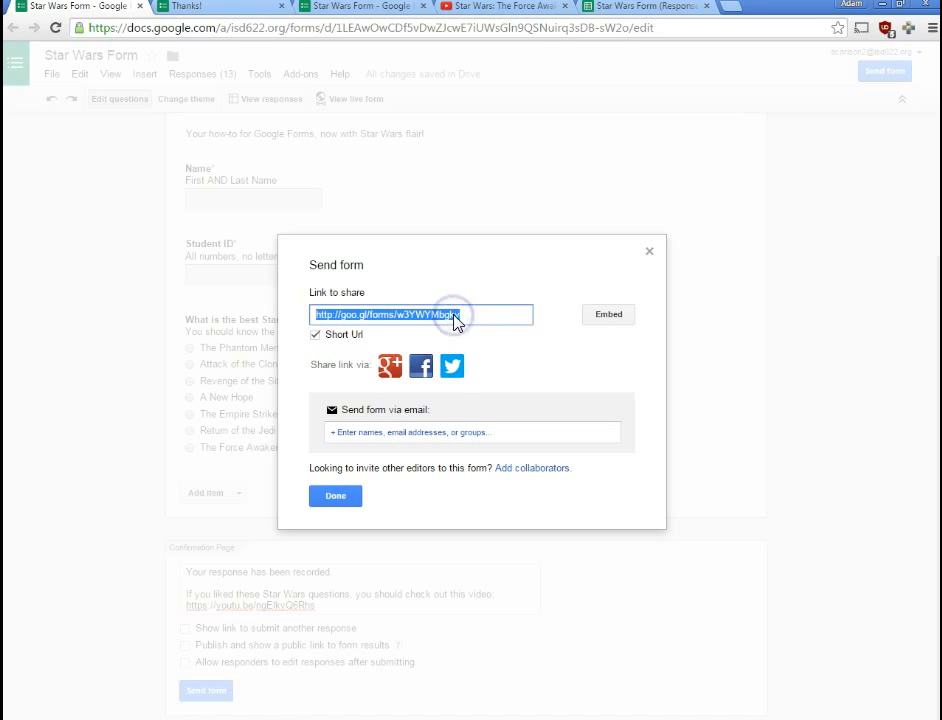
pyautogui.hotkey('ctrl', 'c')
# - Load the short link in a new tab to confirm it opens the live form, then close the dialog
pyautogui.hotkey('ctrl', 't')
pyautogui.hotkey('ctrl', 'v')
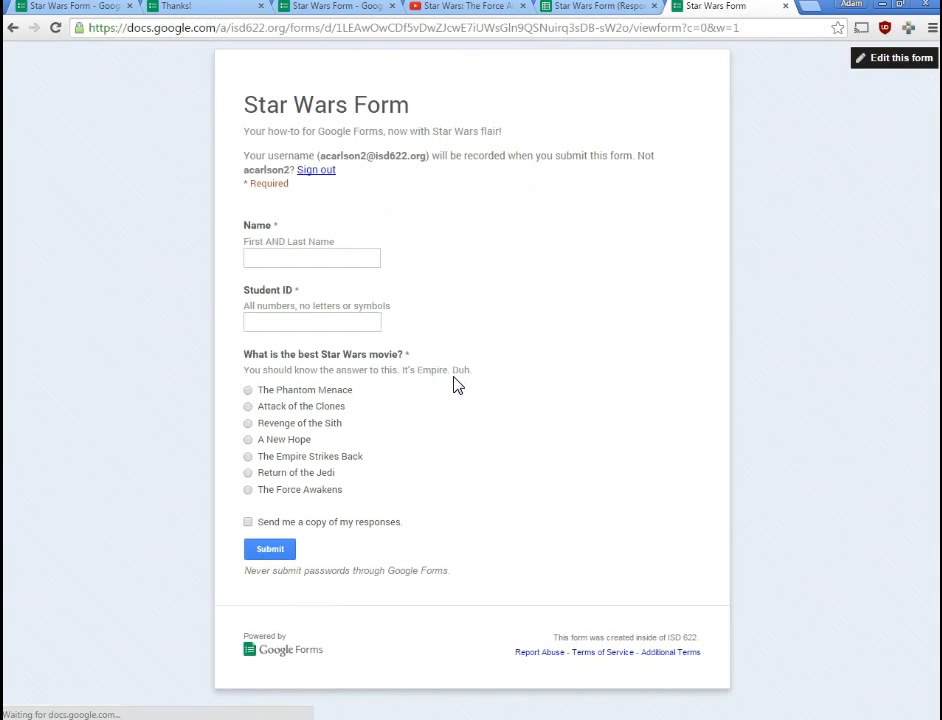
pyautogui.hotkey('ctrl', 'w')
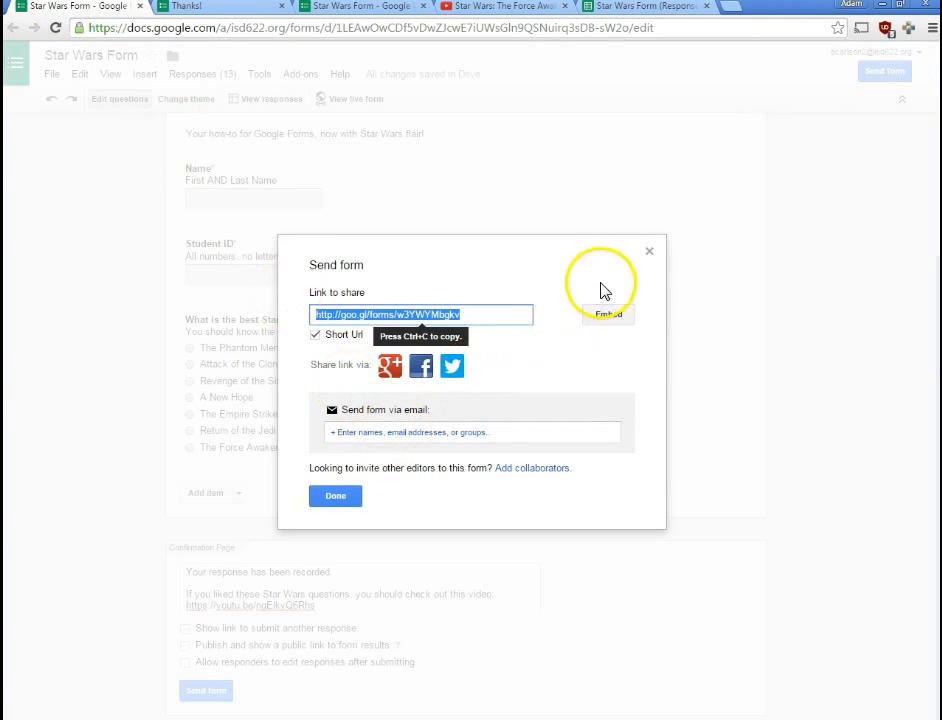
pyautogui.click(649, 252)
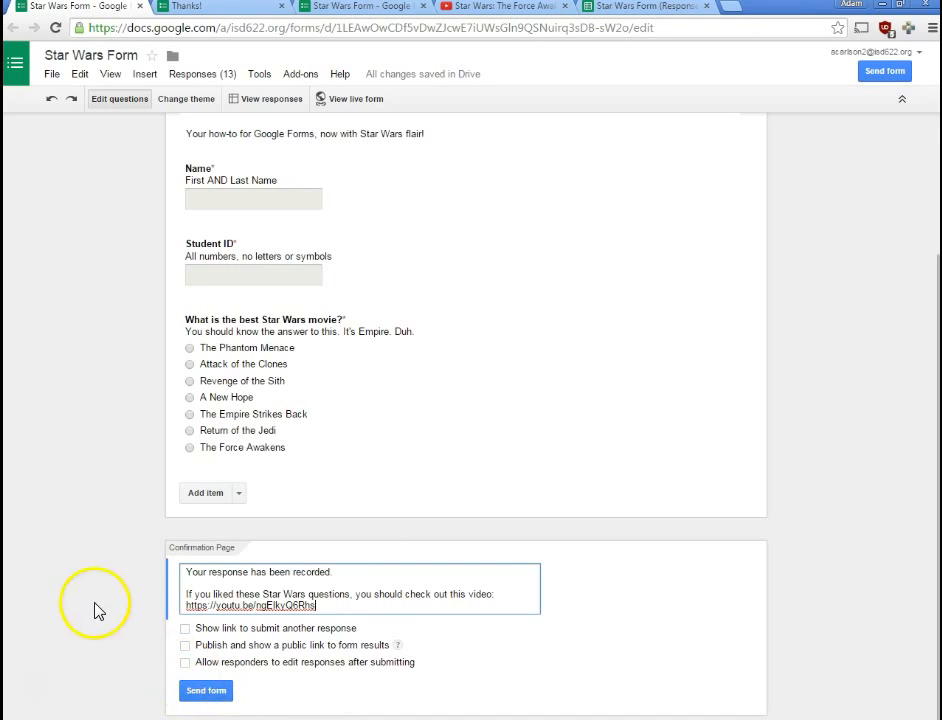
# - Fill the live form with a name and student ID, pick The Empire Strikes Back, and submit
pyautogui.click(208, 689)
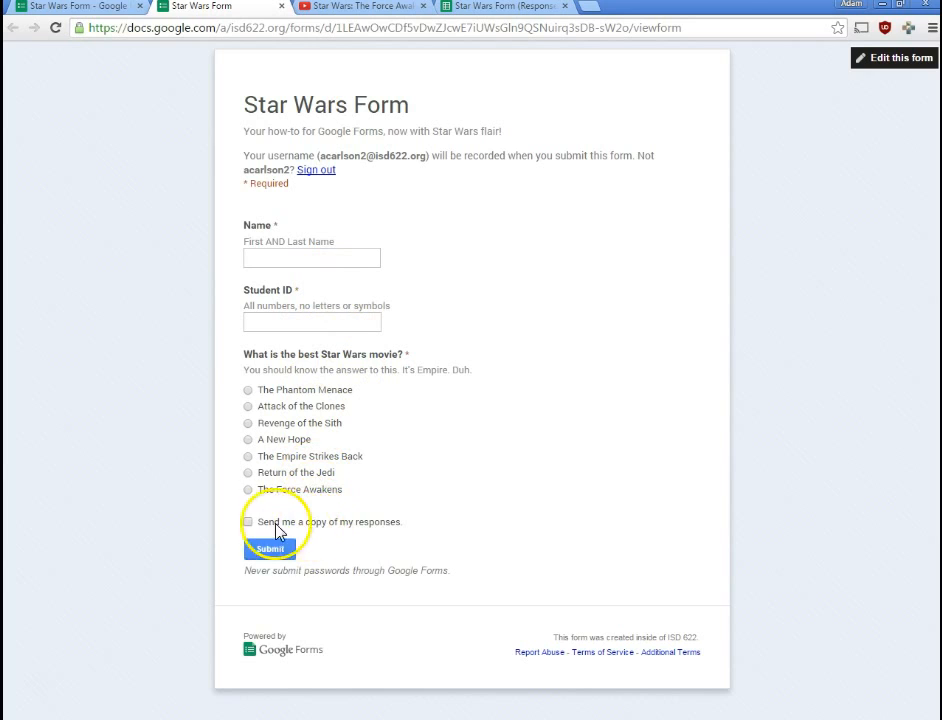
pyautogui.click(268, 258)
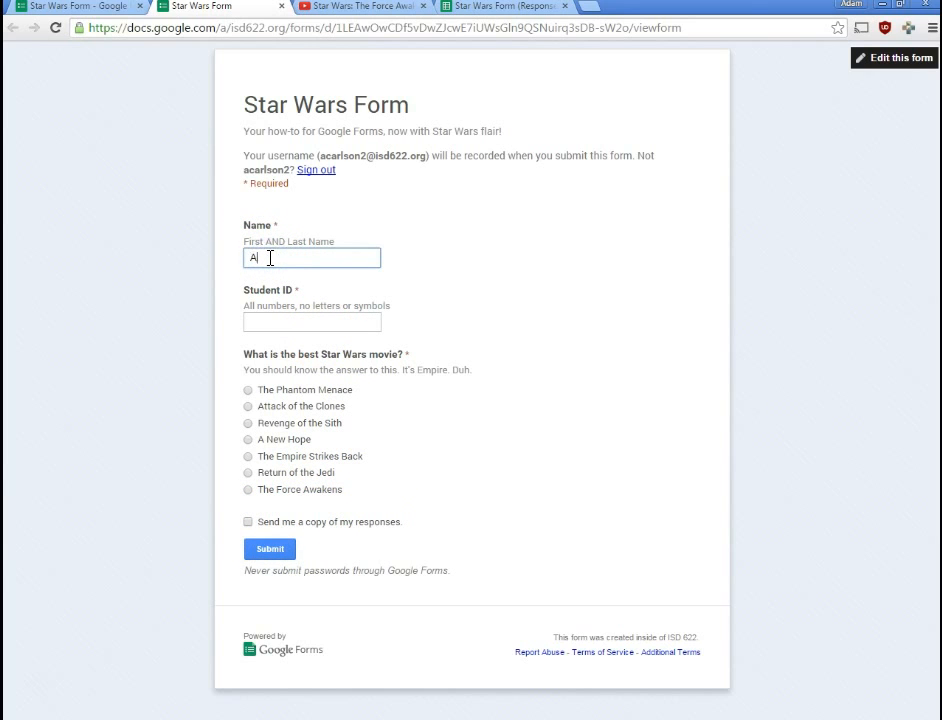
pyautogui.press('Tab')
pyautogui.write('789')
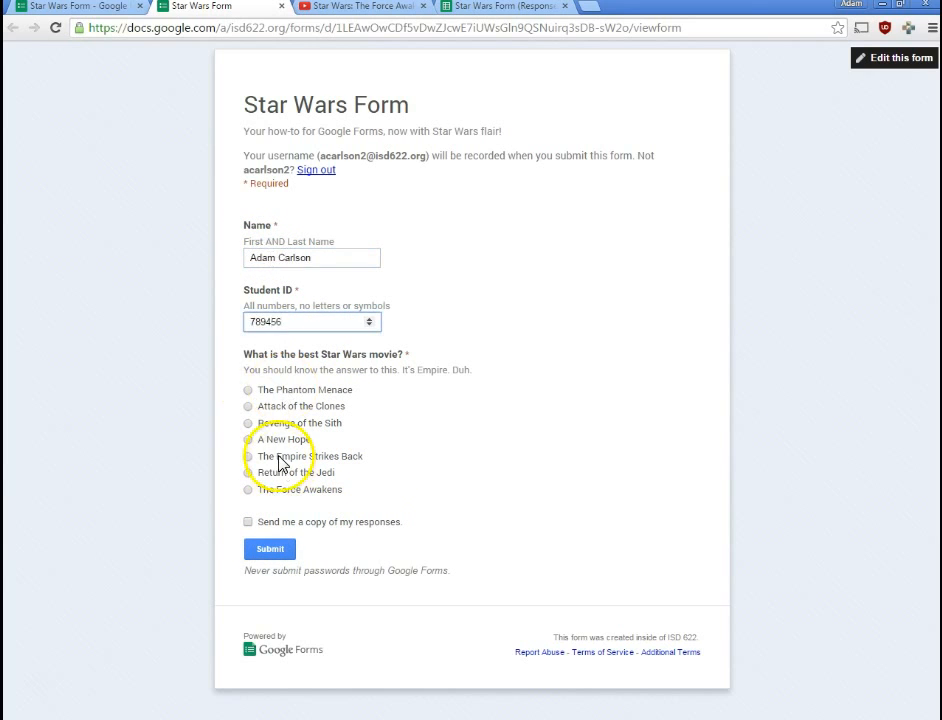
pyautogui.click(281, 459)
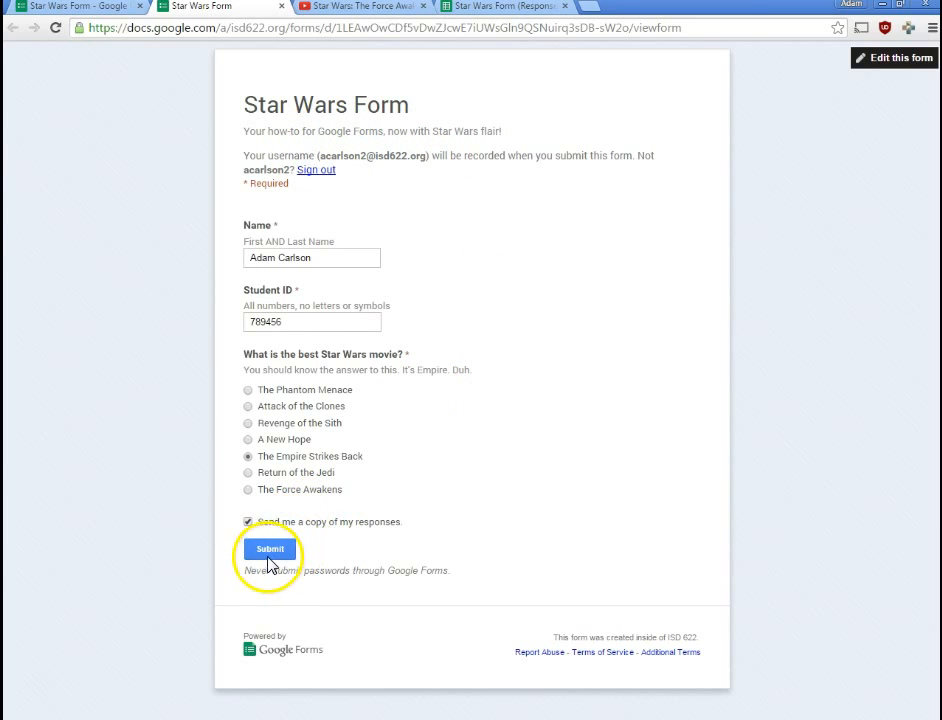
pyautogui.click(268, 553)
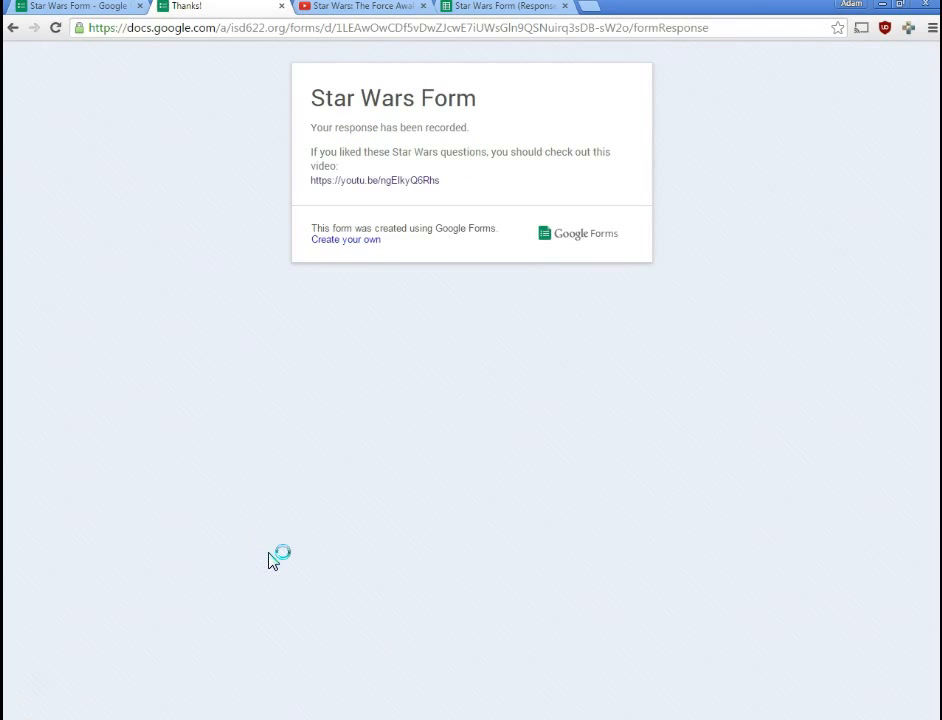
# - Open the Gmail notification to read the emailed copy of the response
pyautogui.click(252, 564)
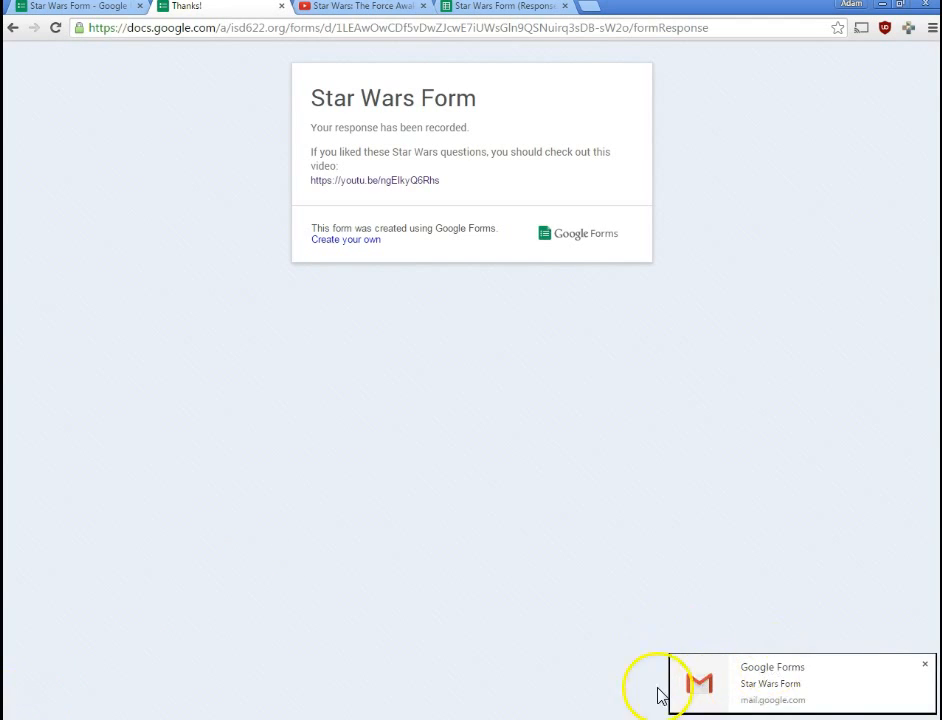
pyautogui.click(670, 662)
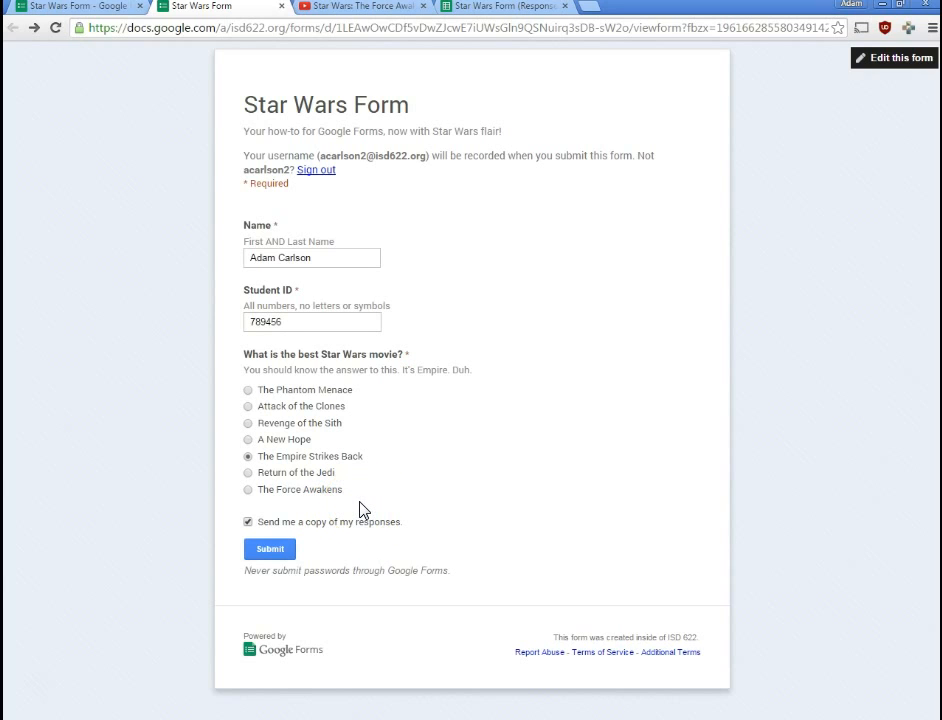
# - Allow editing after submitting, then fill the live form choosing The Phantom Menace with a copy requested
pyautogui.click(80, 7)
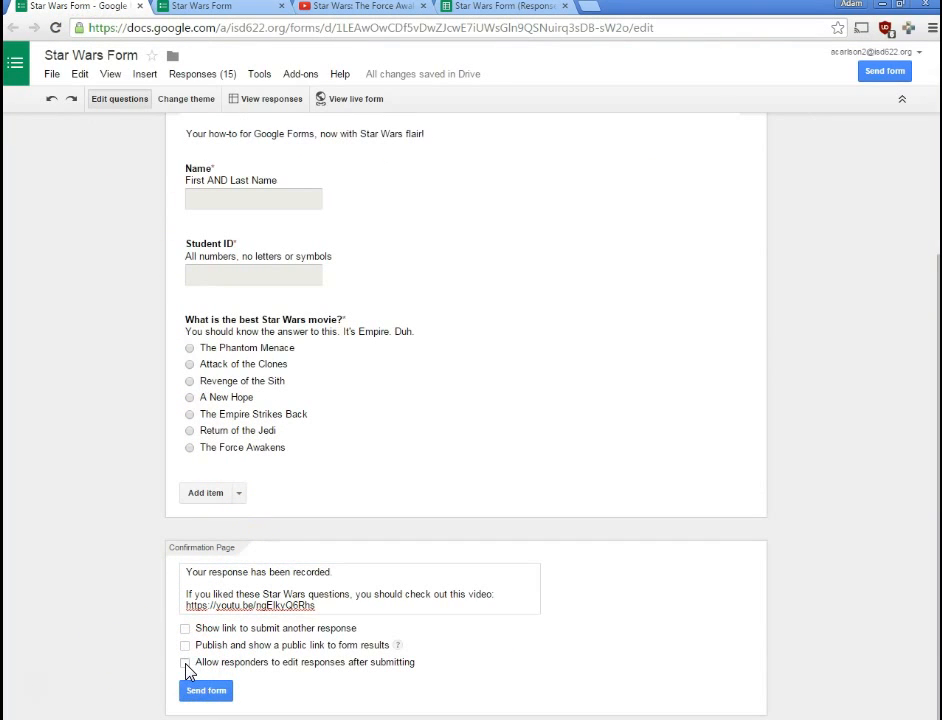
pyautogui.hotkey('ctrl', 'Tab')
pyautogui.click(303, 258)
pyautogui.press('Tab')
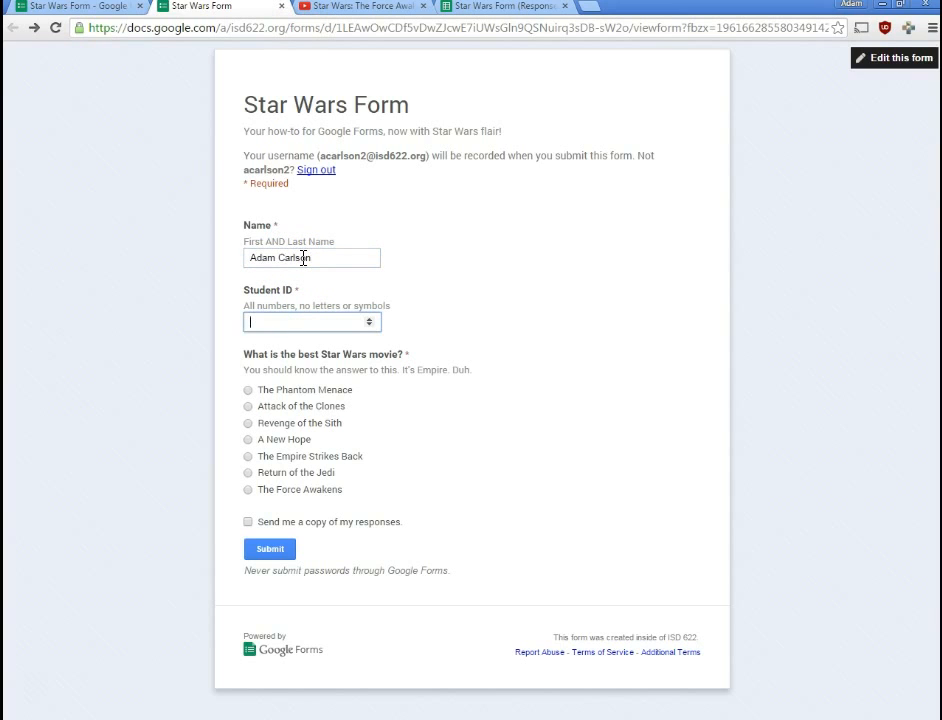
pyautogui.click(296, 390)
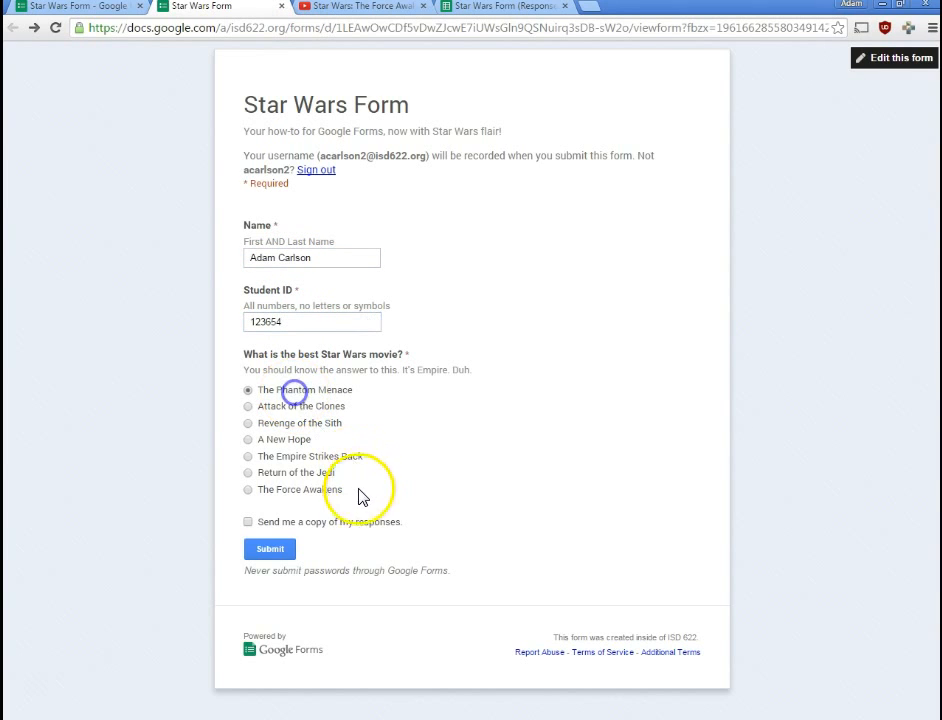
pyautogui.click(336, 521)
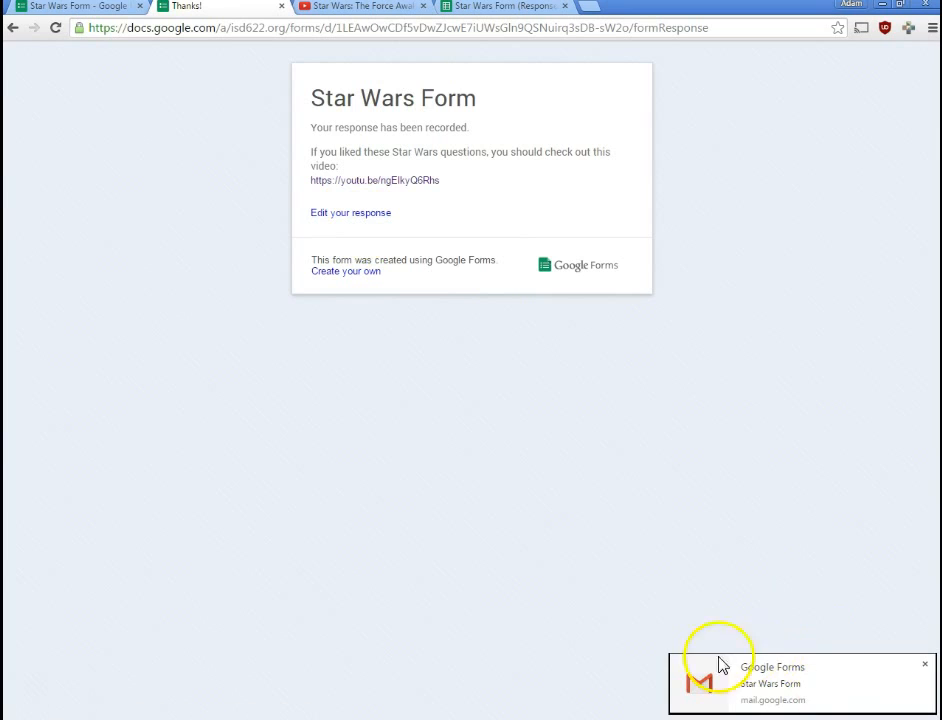
# - Reopen the submitted response, change the answer to The Empire Strikes Back, and resubmit it
pyautogui.click(333, 215)
pyautogui.click(357, 196)
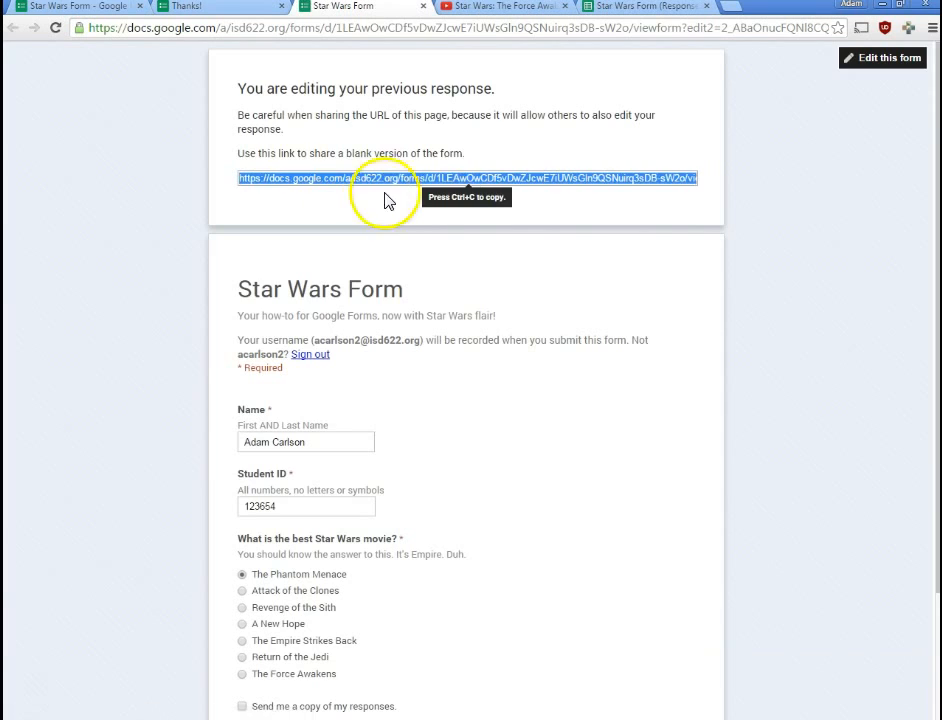
pyautogui.scroll(-3, 361, 312)
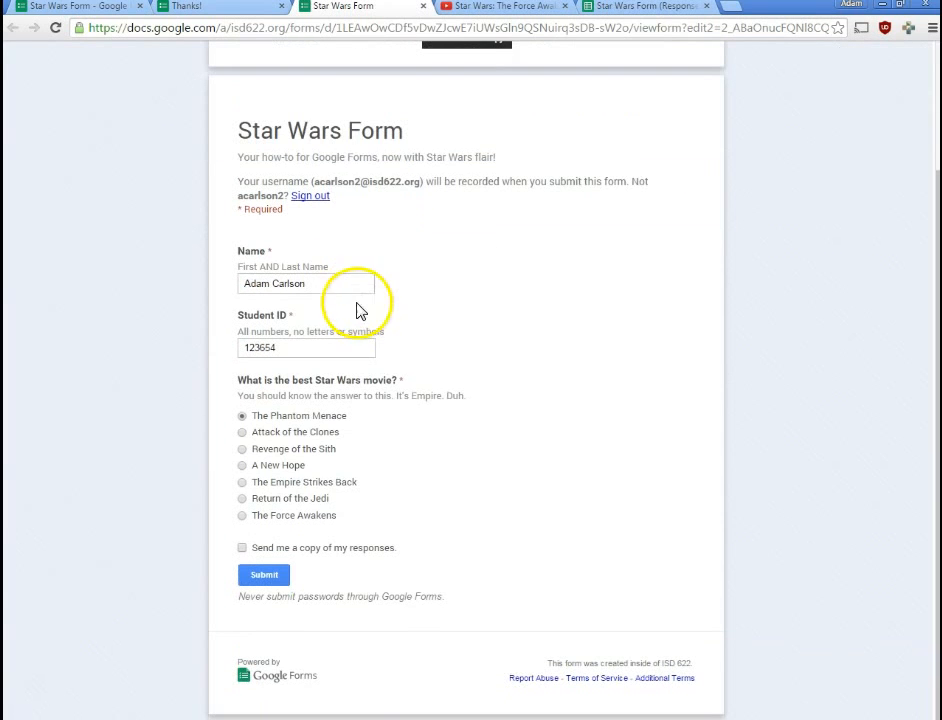
pyautogui.click(304, 484)
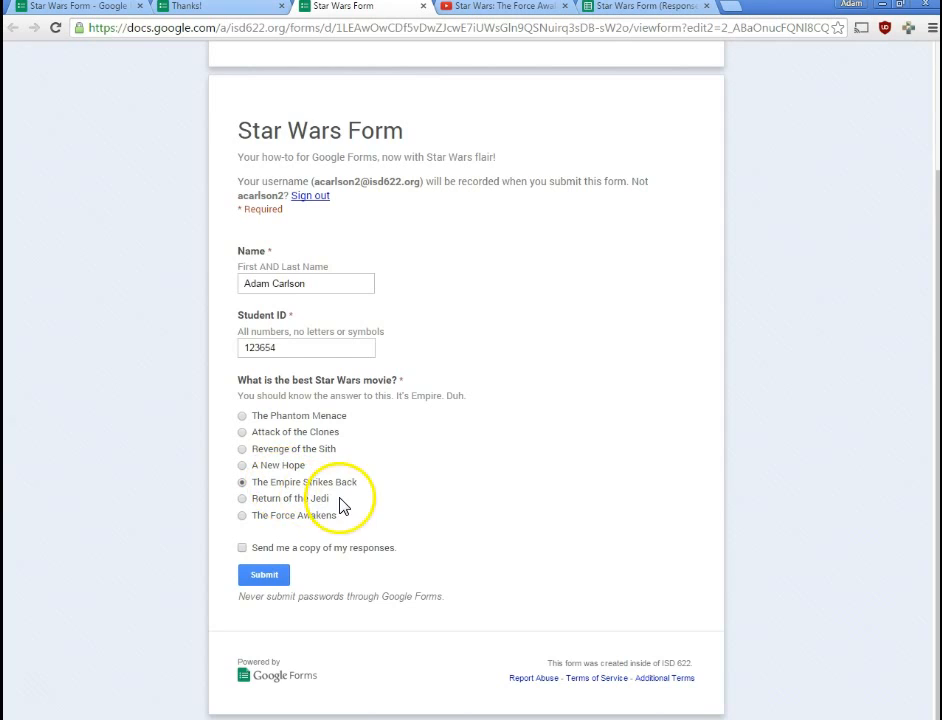
pyautogui.scroll(2, 363, 503)
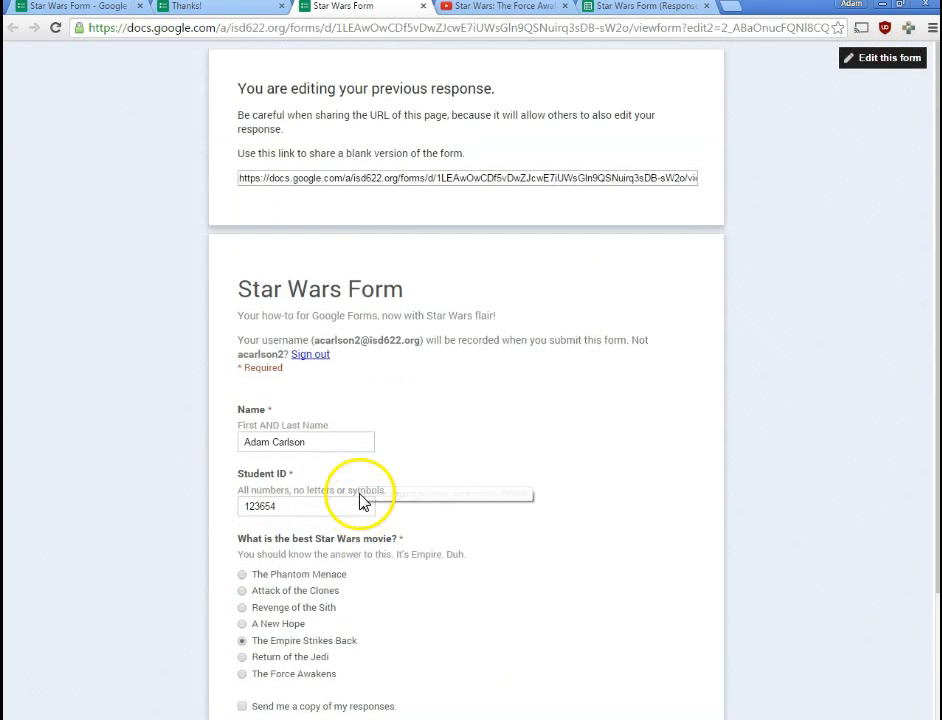
pyautogui.click(336, 180)
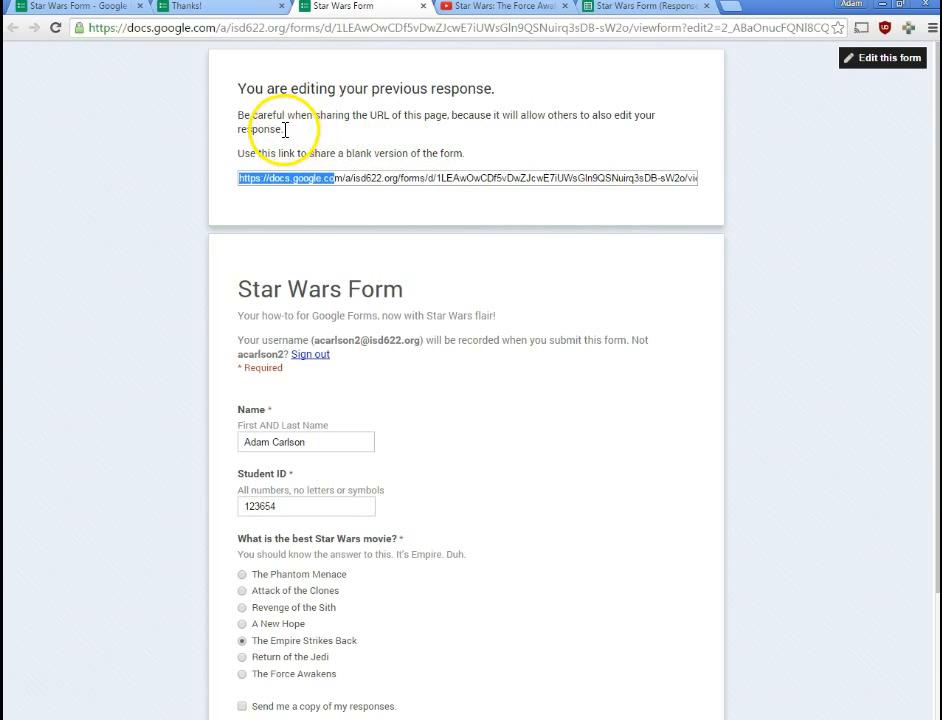
pyautogui.moveTo(292, 137); pyautogui.dragTo(231, 114)
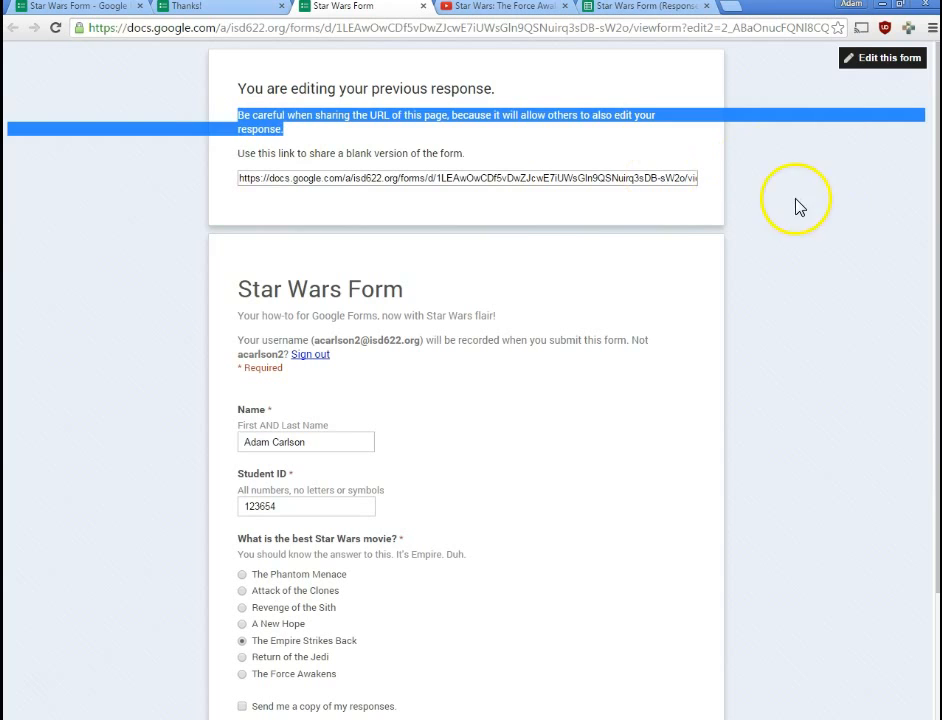
pyautogui.click(412, 114)
pyautogui.scroll(-3, 405, 280)
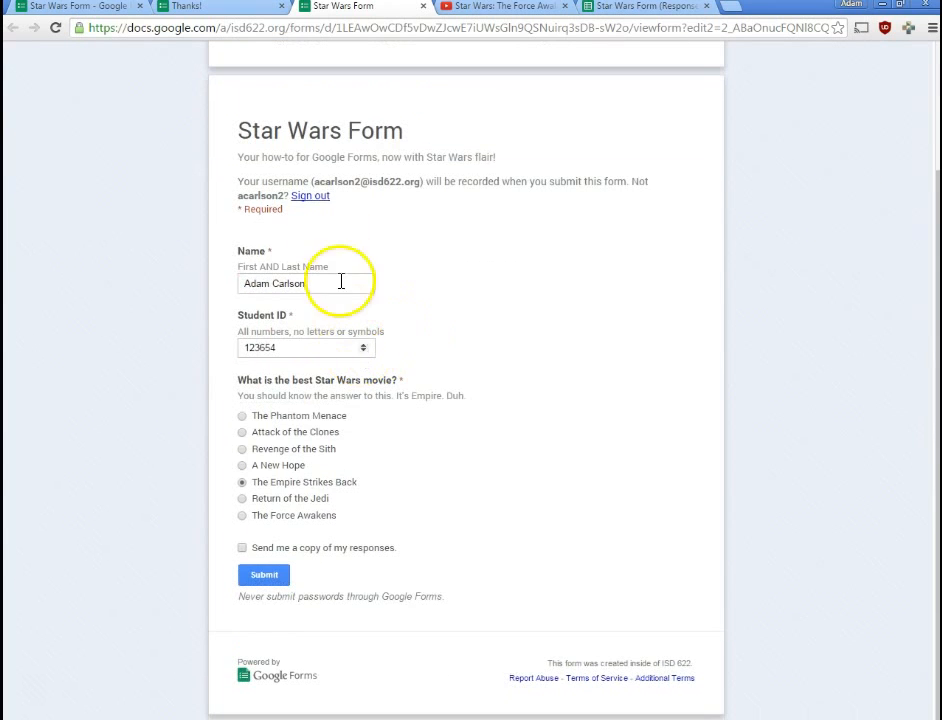
pyautogui.click(264, 575)
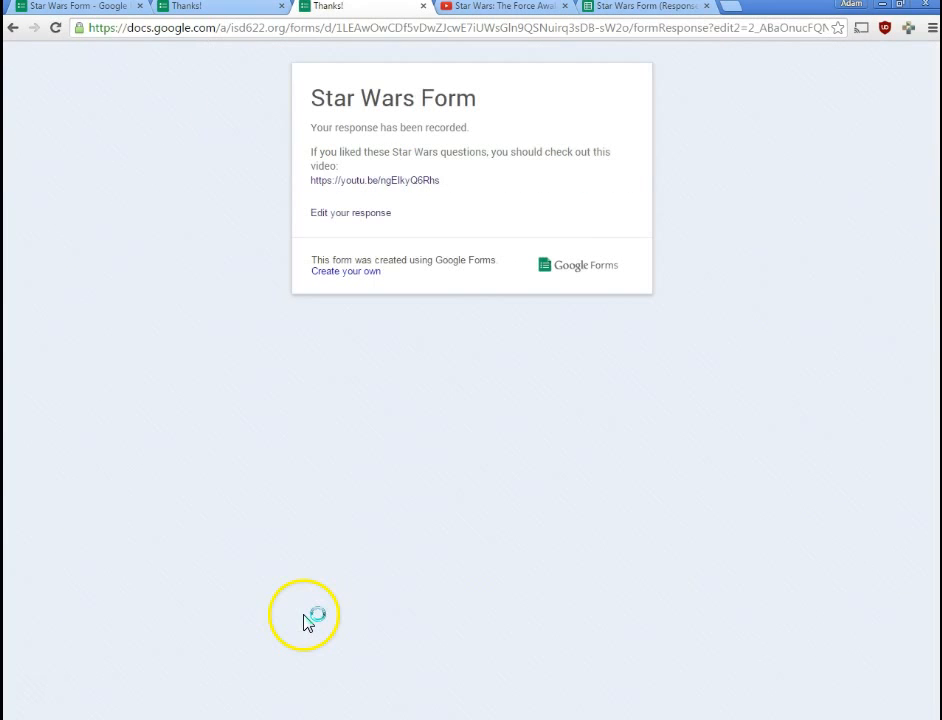
# - In the responses spreadsheet, read cell E16's note 'Responder updated this value' on the movie answer
pyautogui.click(645, 10)
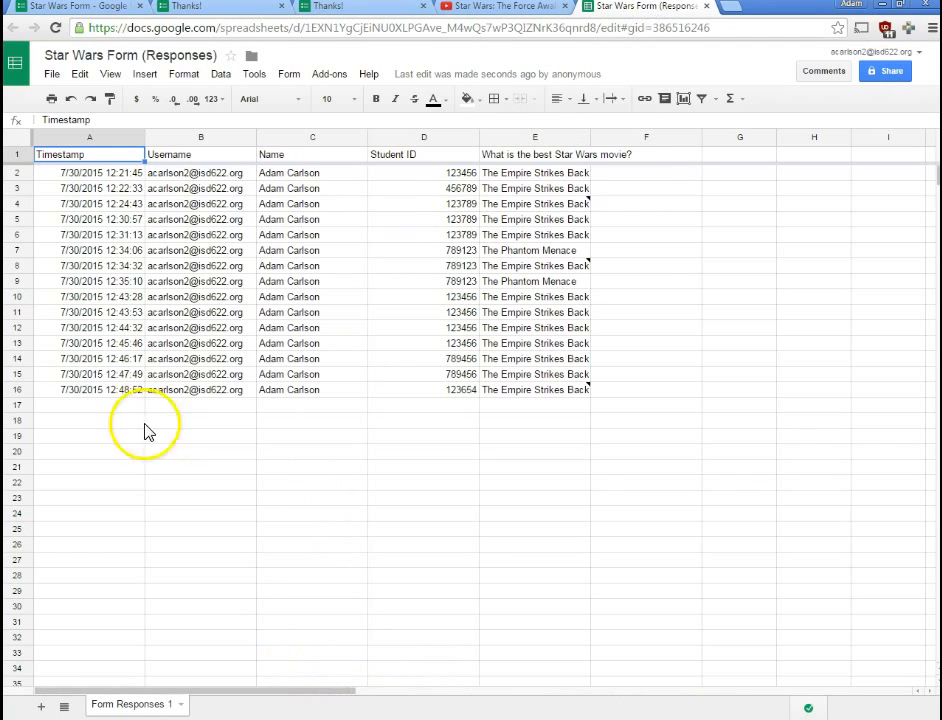
pyautogui.moveTo(553, 398)
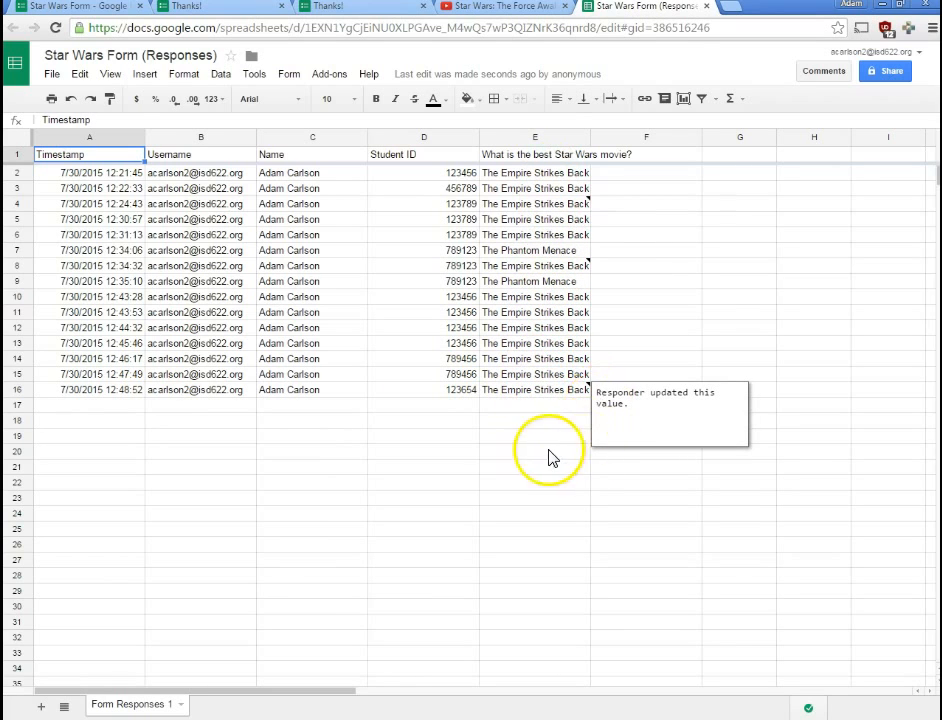
pyautogui.click(551, 396)
pyautogui.moveTo(588, 388)
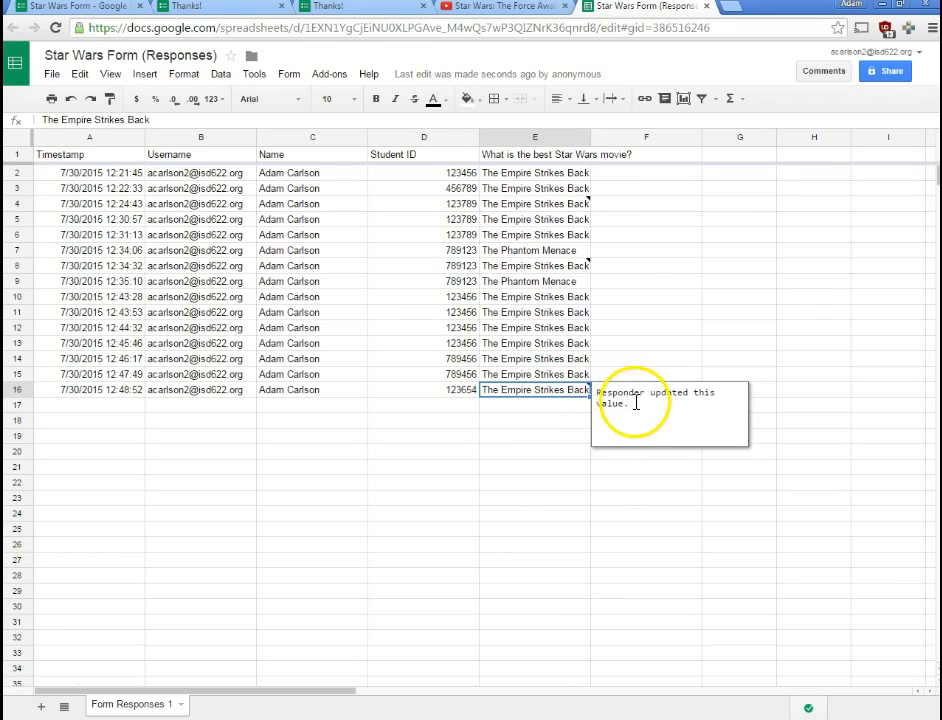
pyautogui.click(536, 405)
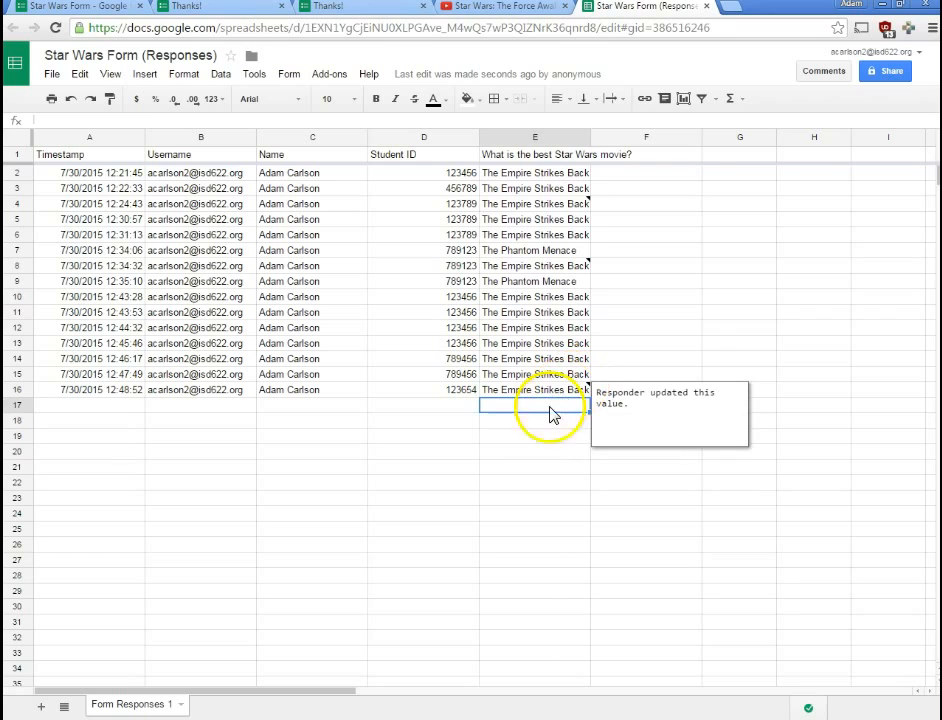
pyautogui.click(518, 434)
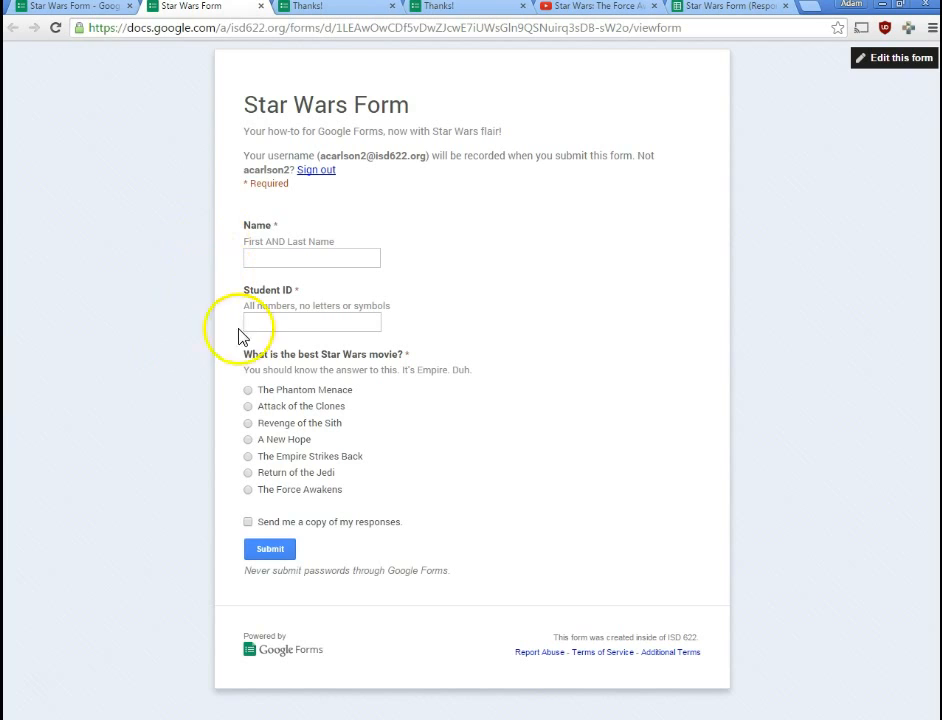
# - On the live Star Wars Form, enter the respondent's full name and student ID
pyautogui.click(100, 8)
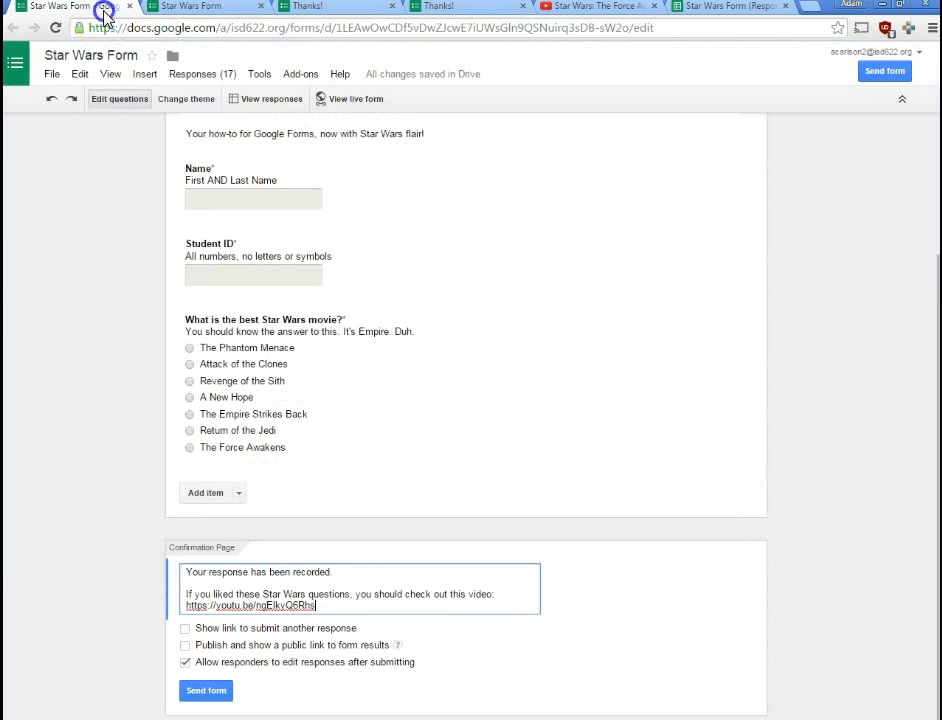
pyautogui.click(176, 14)
pyautogui.click(276, 256)
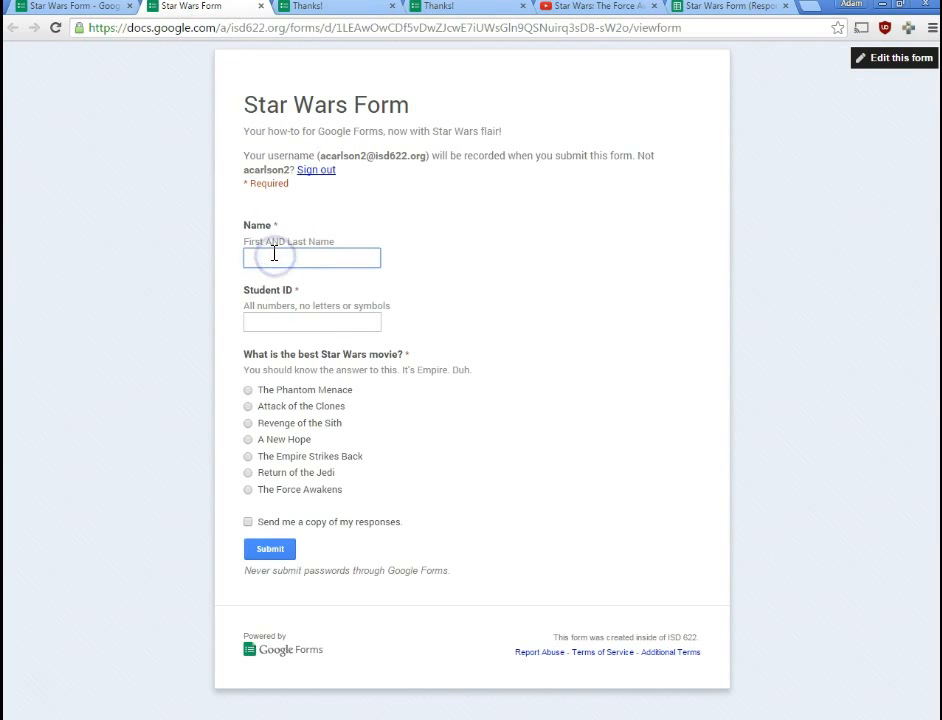
pyautogui.press('Tab')
pyautogui.write('321')
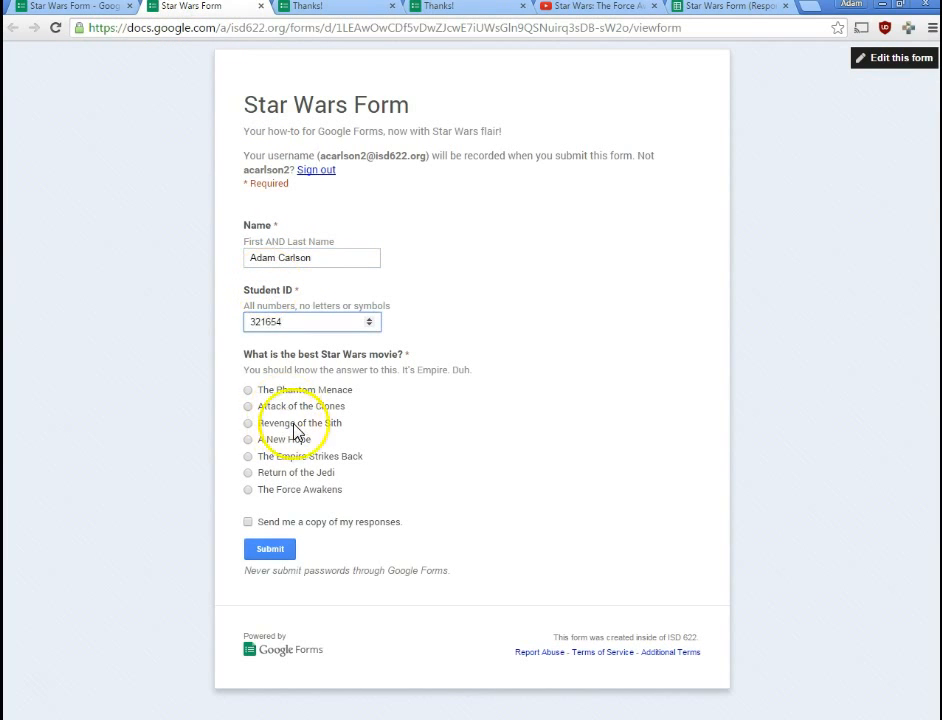
# - Choose A New Hope, request an emailed copy of responses, and submit the form
pyautogui.click(294, 438)
pyautogui.click(295, 521)
pyautogui.click(270, 548)
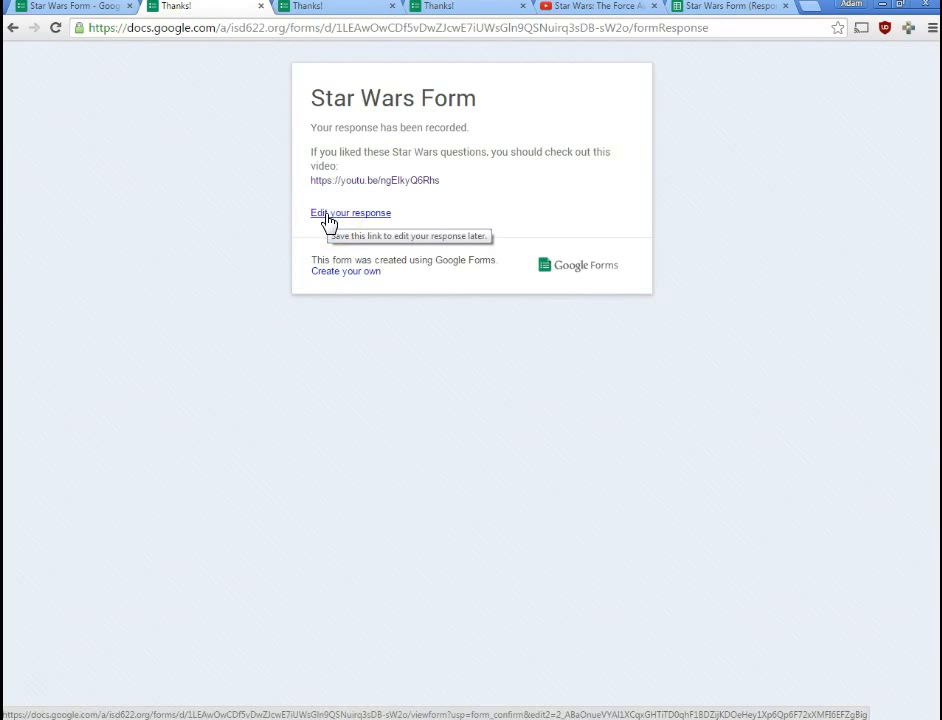
pyautogui.click(320, 238)
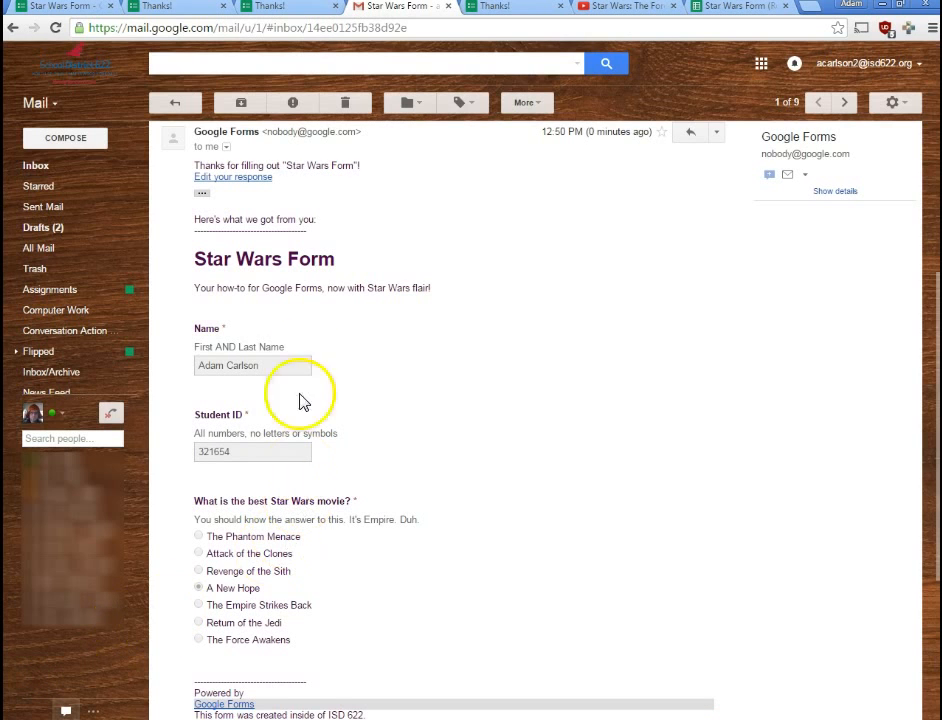
# - Scroll through the Gmail receipt of submitted answers and follow its edit-response link
pyautogui.scroll(-1, 307, 380)
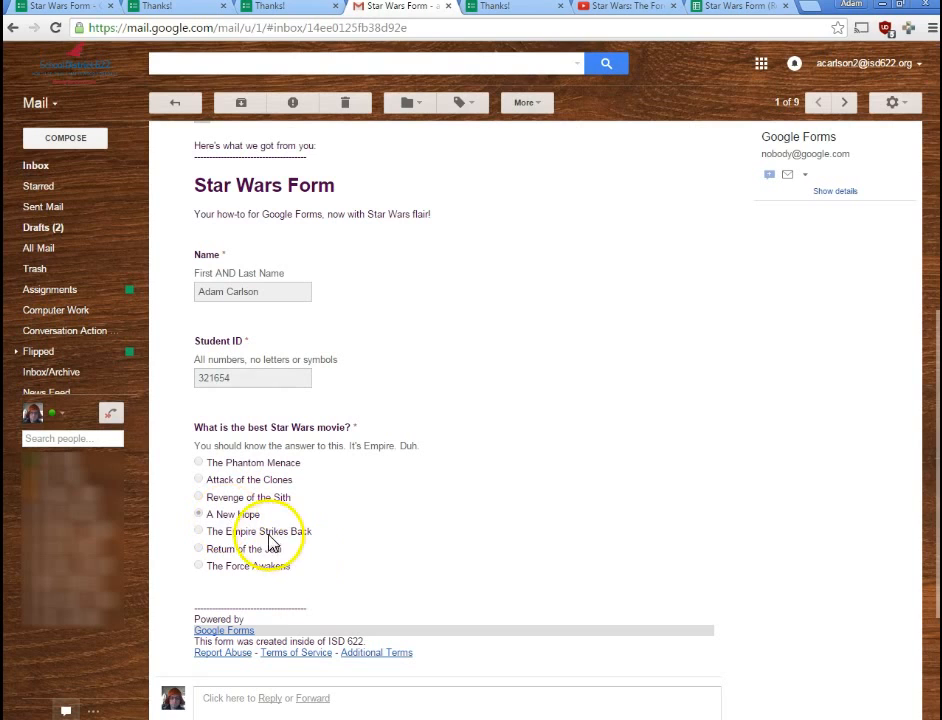
pyautogui.scroll(1, 349, 526)
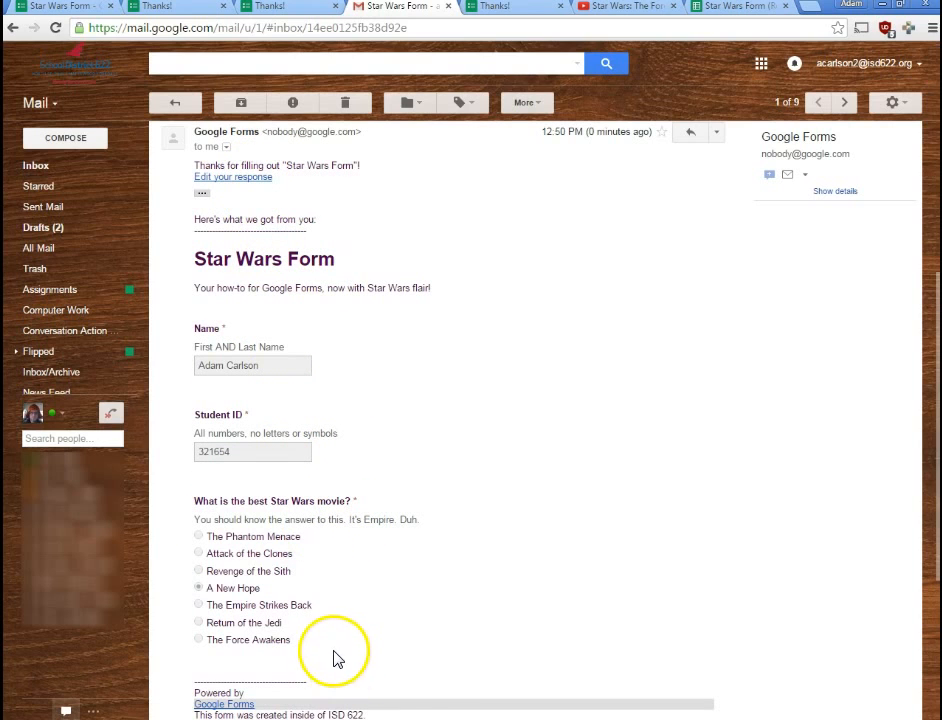
pyautogui.click(227, 179)
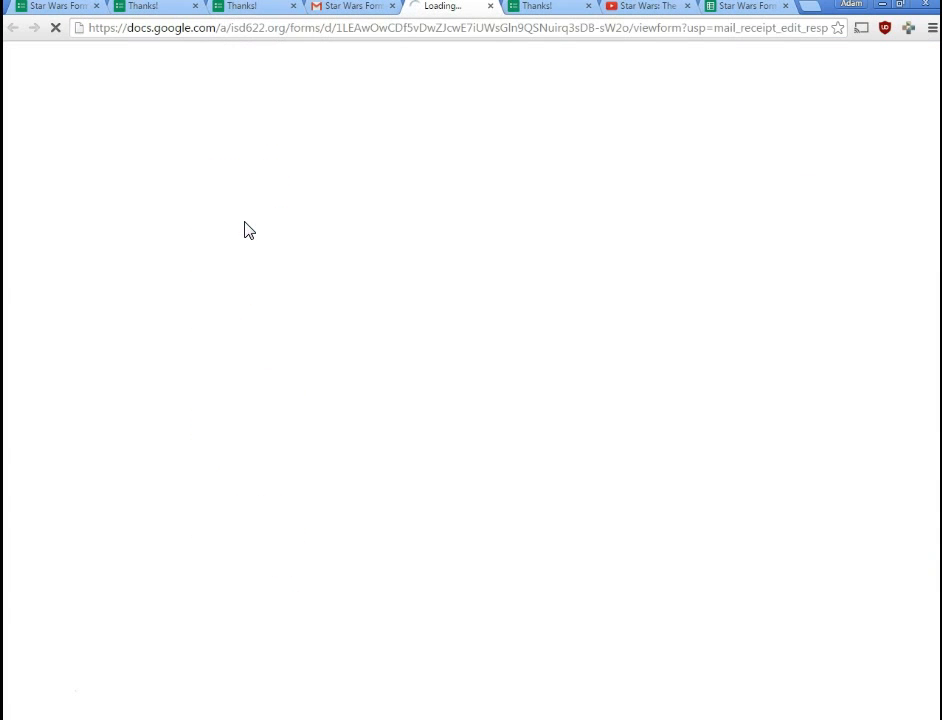
# - Change the favourite movie to The Empire Strikes Back and resubmit the edited response
pyautogui.scroll(-3, 270, 270)
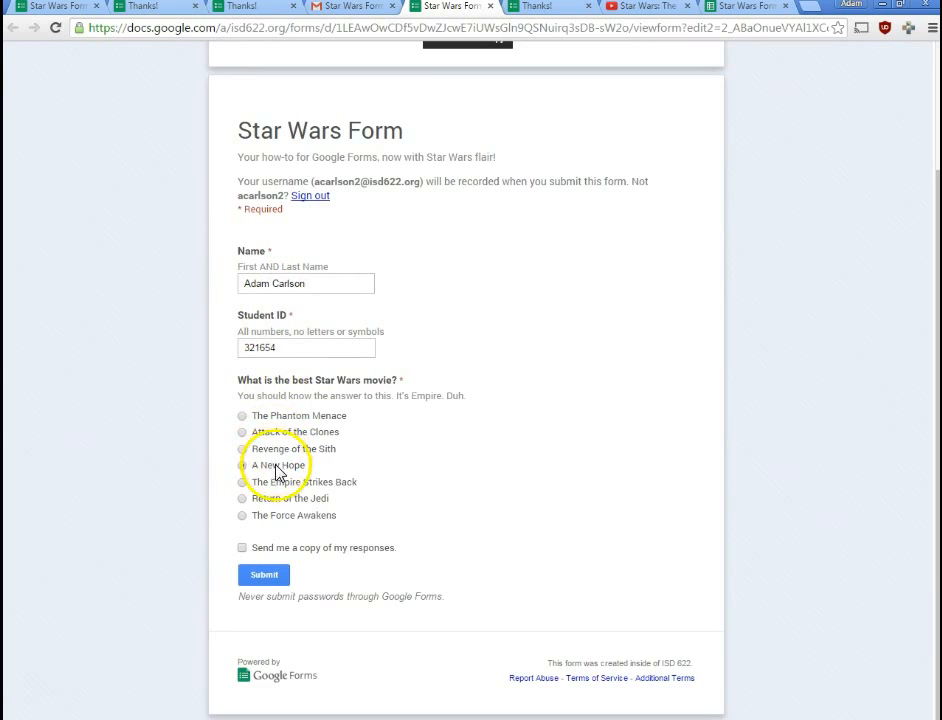
pyautogui.click(276, 483)
pyautogui.click(266, 577)
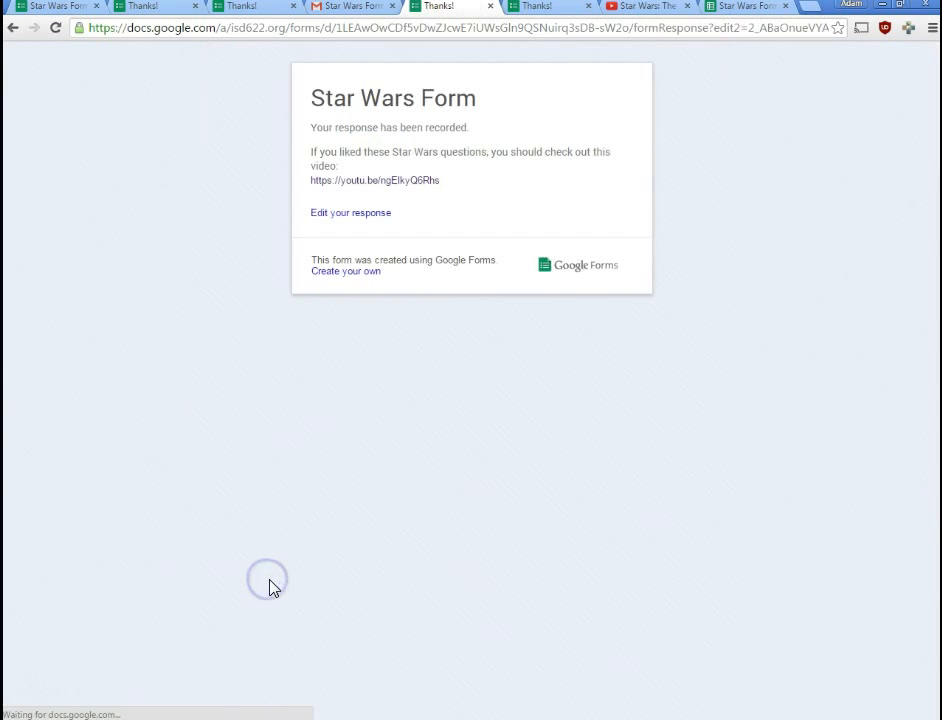
pyautogui.click(722, 8)
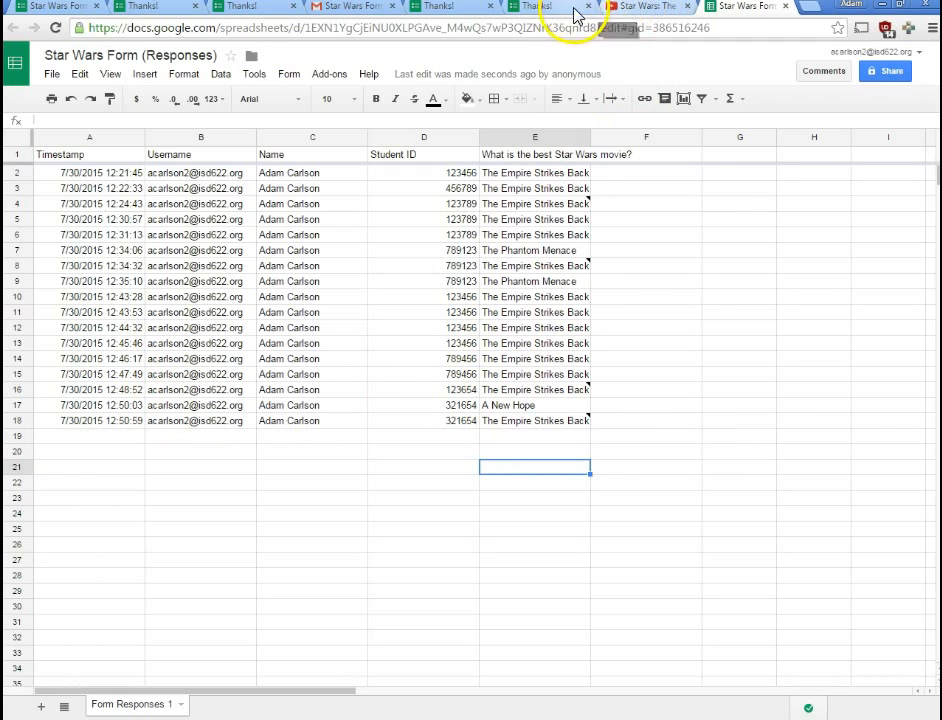
# - Glance back at the confirmation page, then go back to the Star Wars Form editor
pyautogui.click(531, 10)
pyautogui.click(461, 7)
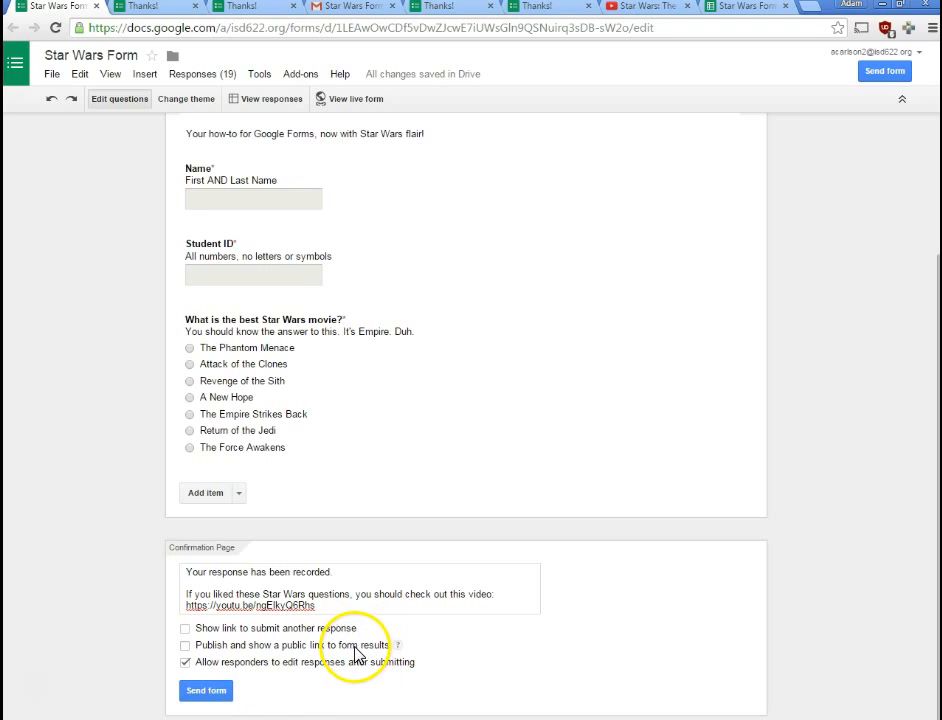
# - Highlight the whole confirmation message from the YouTube link back to its first line
pyautogui.moveTo(328, 607); pyautogui.dragTo(183, 567)
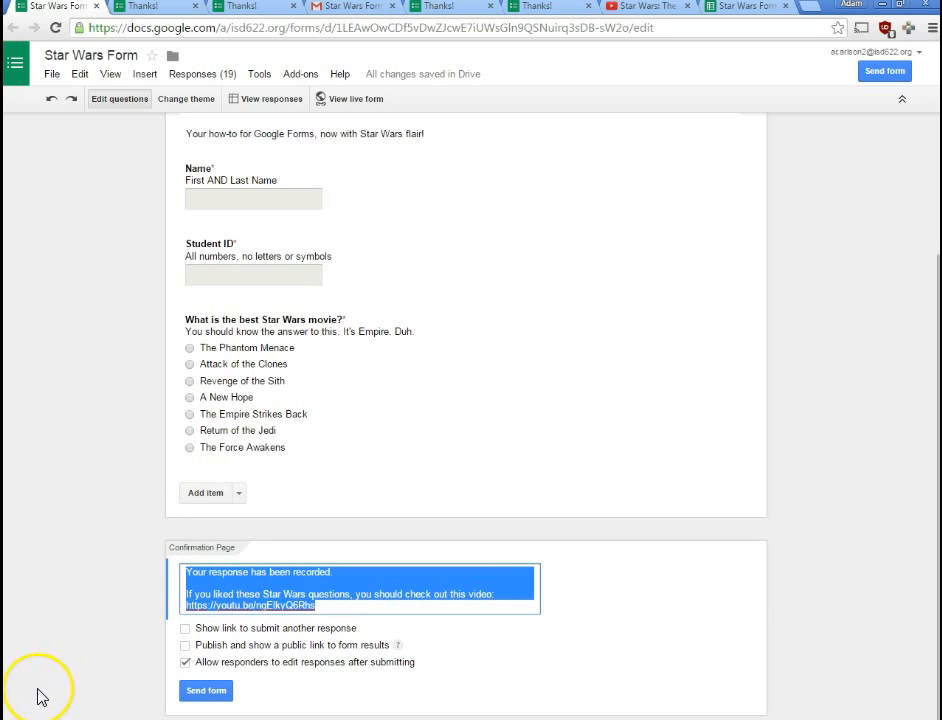